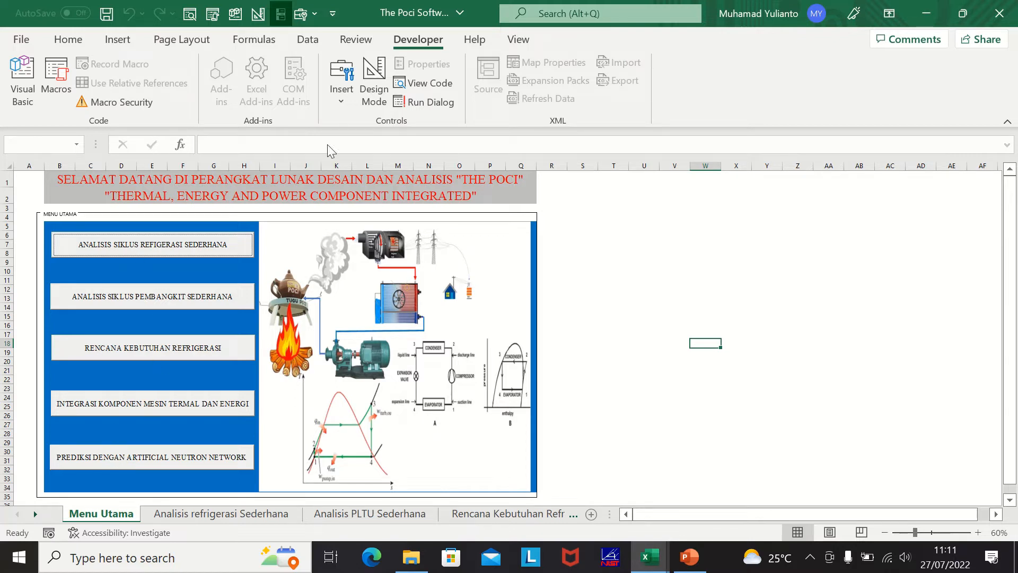
Toggle Design Mode on and back off, then open the simple refrigeration cycle analysis from the main menu.
left_click(569, 192)
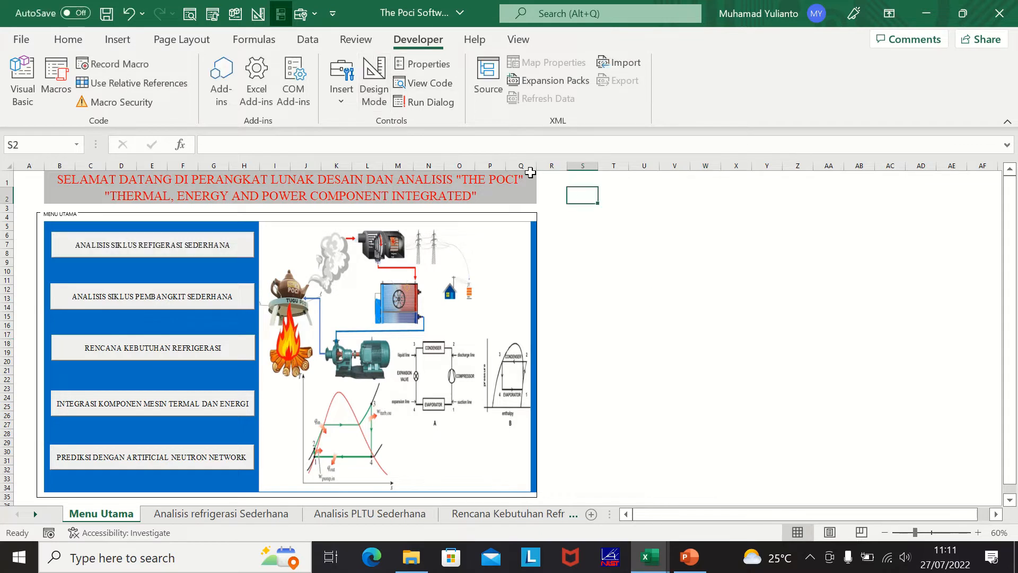
left_click(374, 85)
left_click(589, 227)
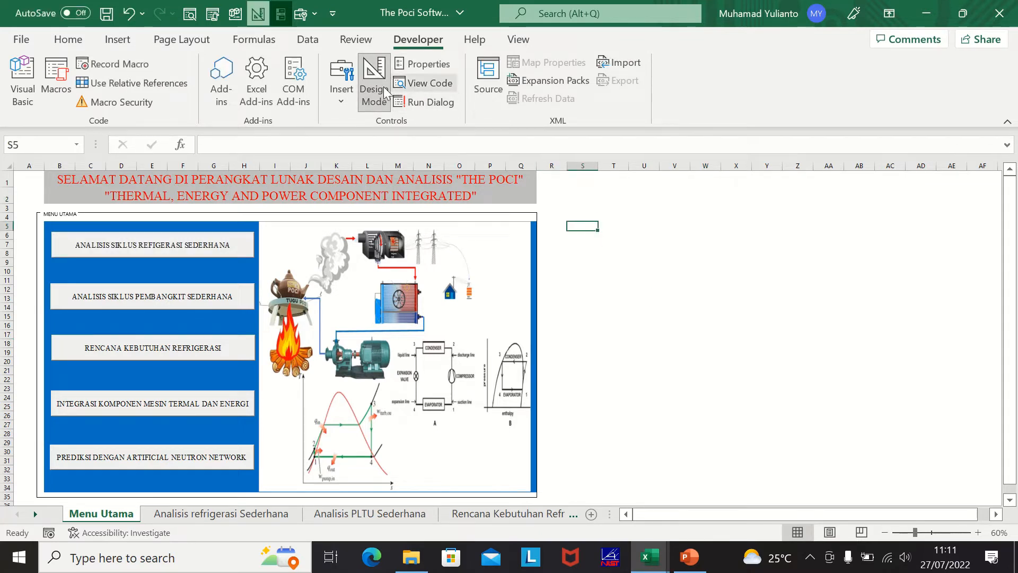
left_click(371, 77)
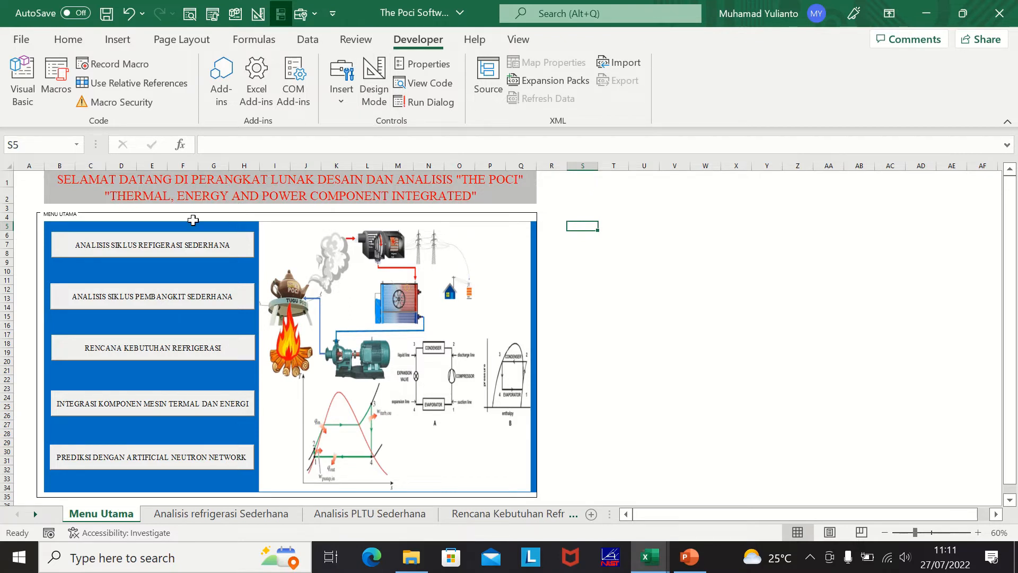
left_click(145, 246)
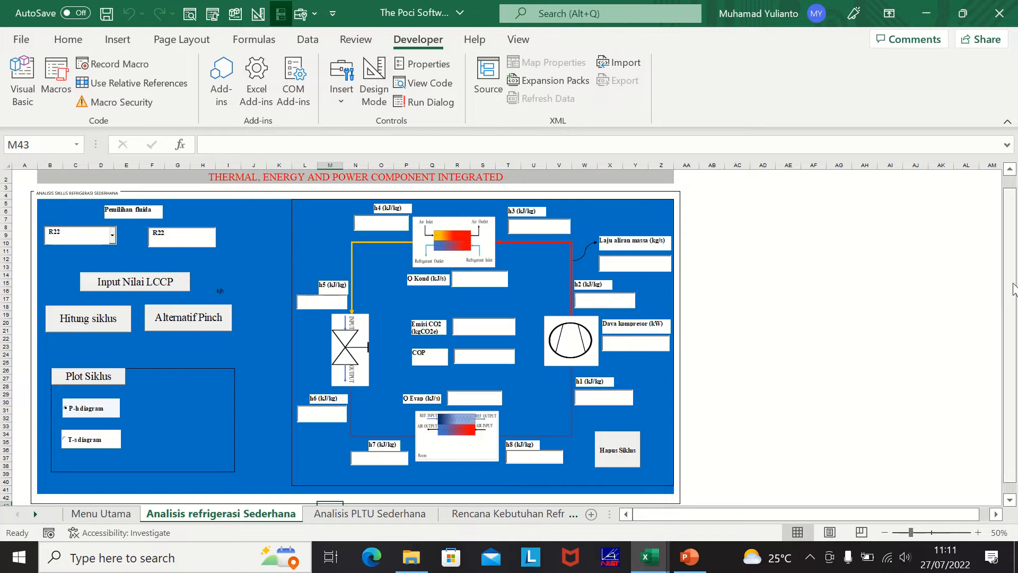
scroll(1008, 228, "up", 1)
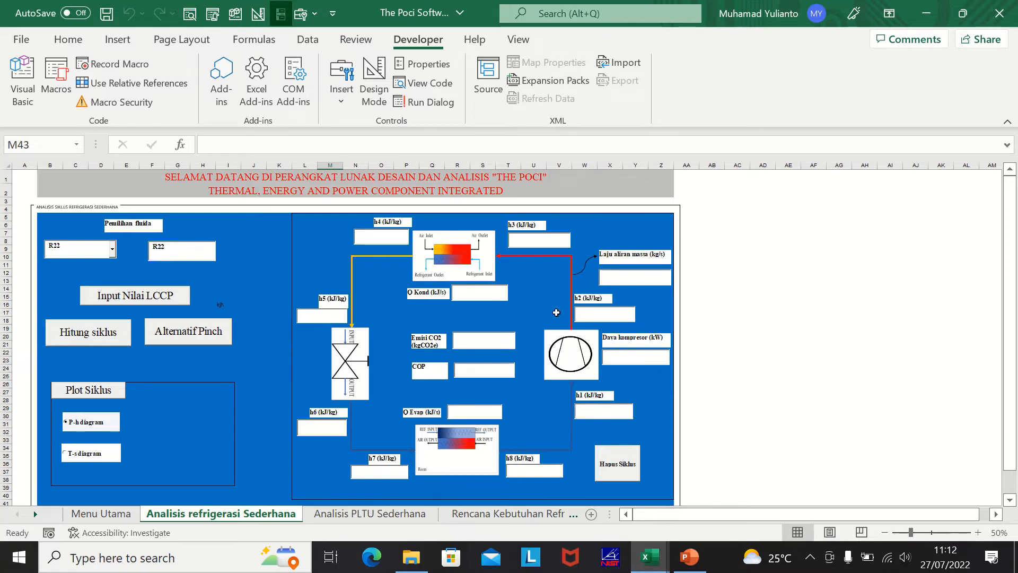
left_click(568, 358)
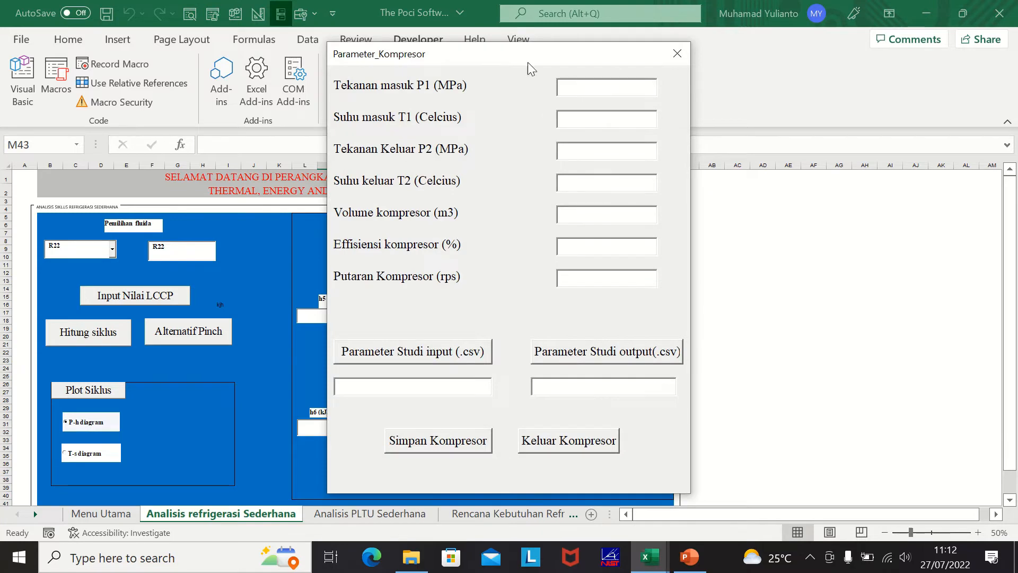
left_click_drag(511, 59, 220, 62)
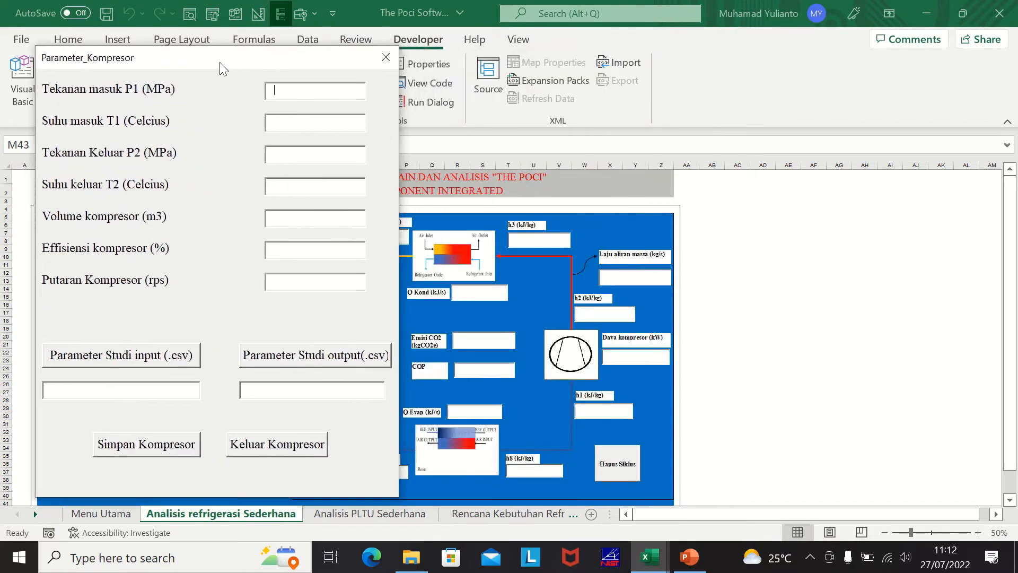
left_click(279, 93)
left_click_drag(256, 60, 397, 68)
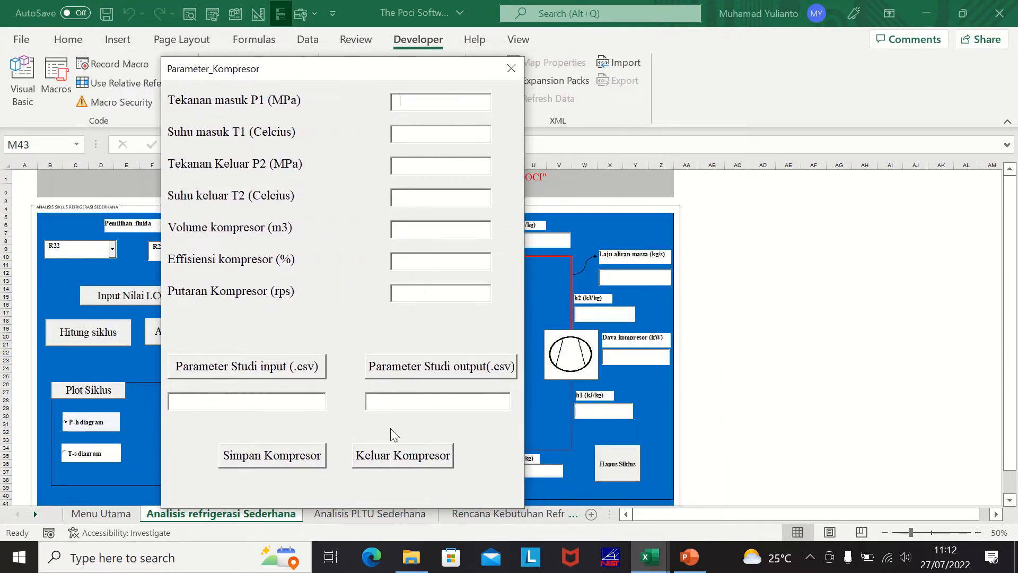
left_click(393, 459)
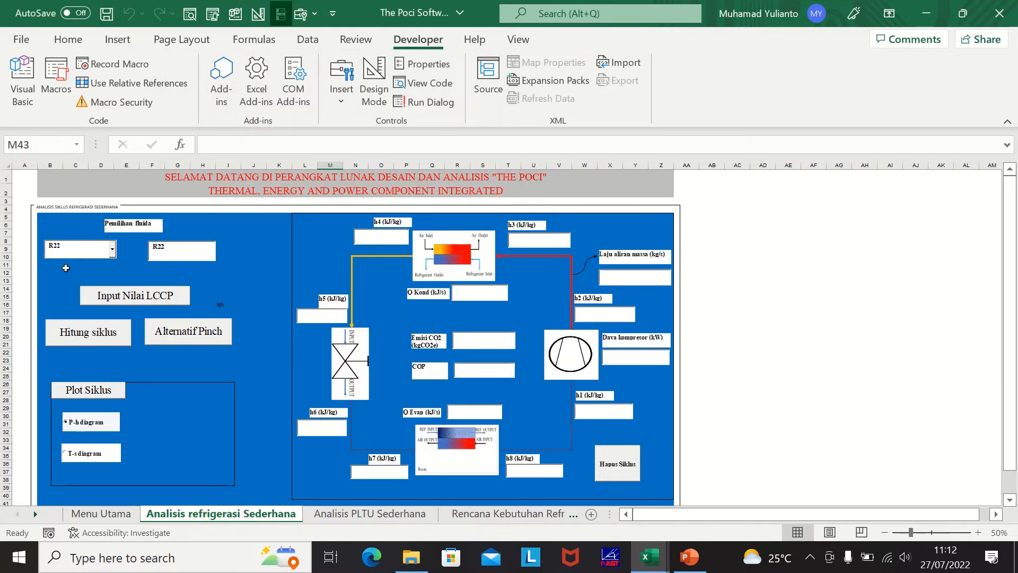
In the compressor parameters, enter P1 0,2 MPa, T1 28 °C, P2 0,9 MPa and T2 90 °C.
left_click(572, 359)
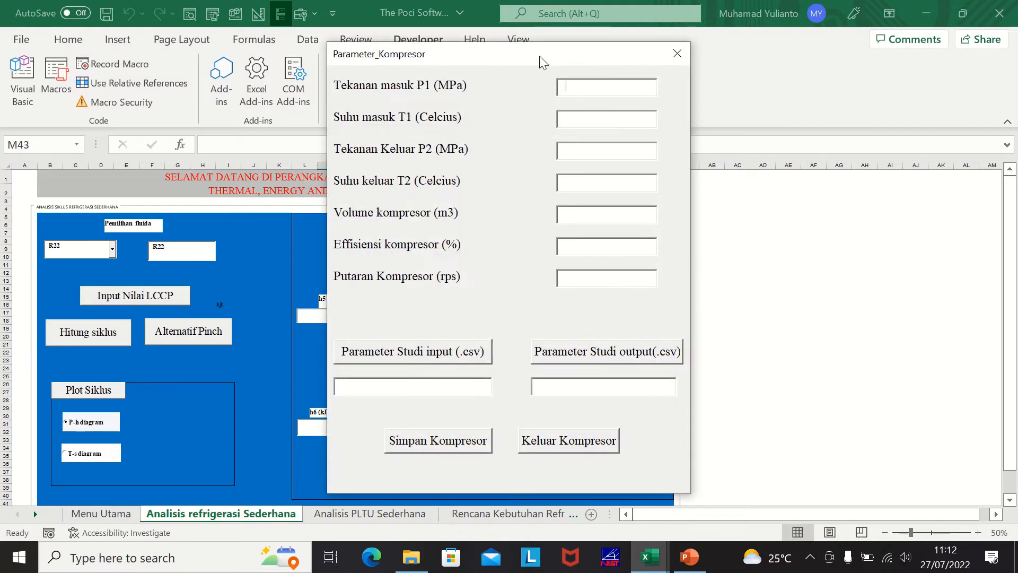
left_click_drag(539, 56, 381, 88)
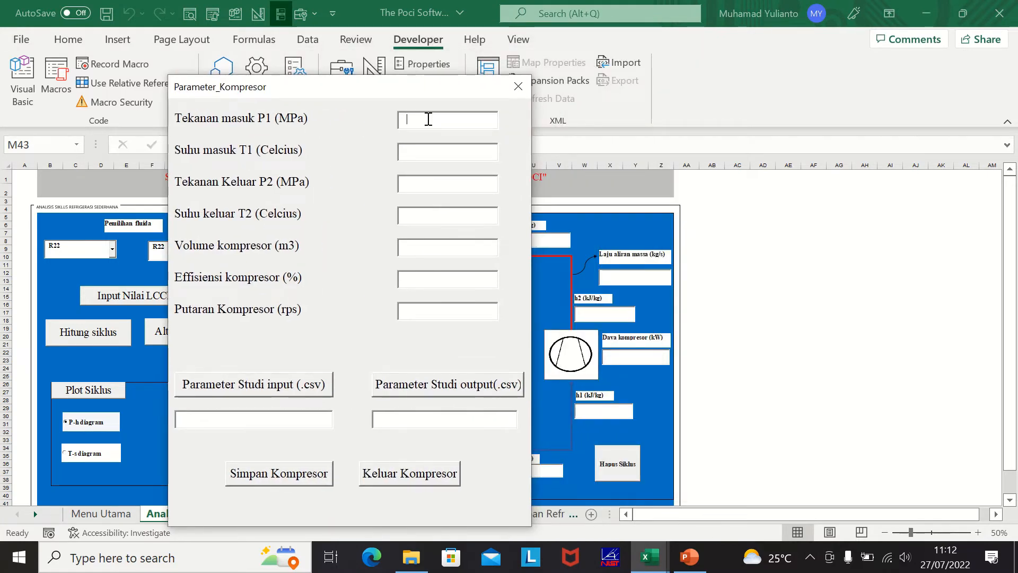
type("0,")
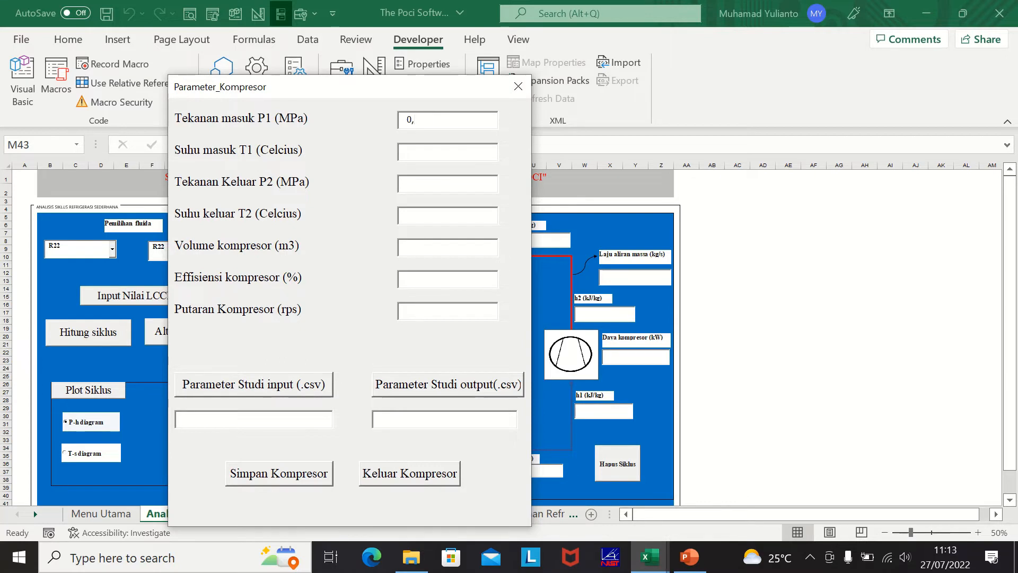
type("2")
left_click(425, 152)
type("28")
left_click(420, 187)
type("0,9")
type("90")
Set the compressor volume to 0,0001 m3, efficiency to 90% and speed to 60 rps, and save the compressor parameters.
left_click(430, 249)
type("0,000")
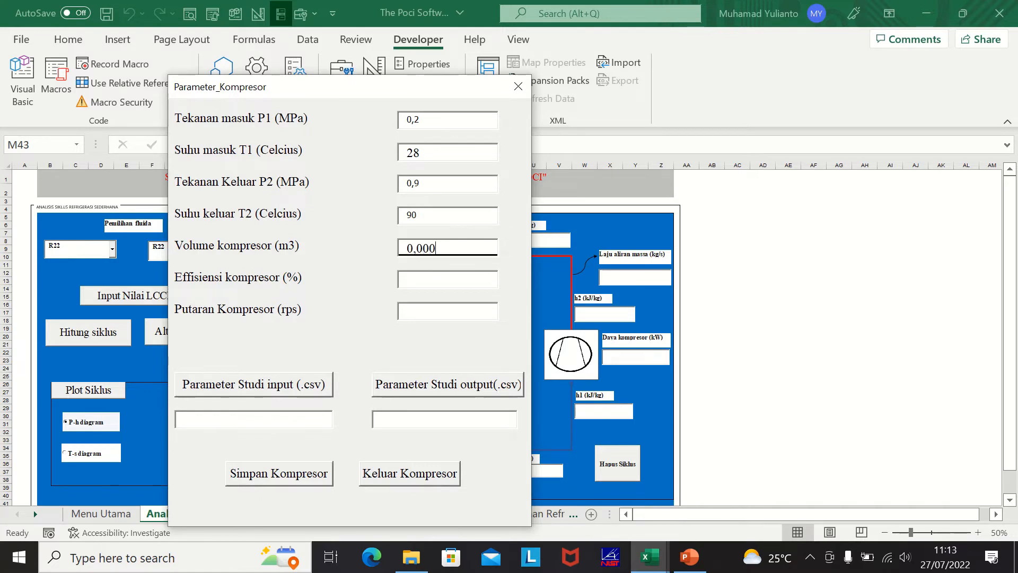
type("1")
left_click(416, 285)
type("90")
type("6")
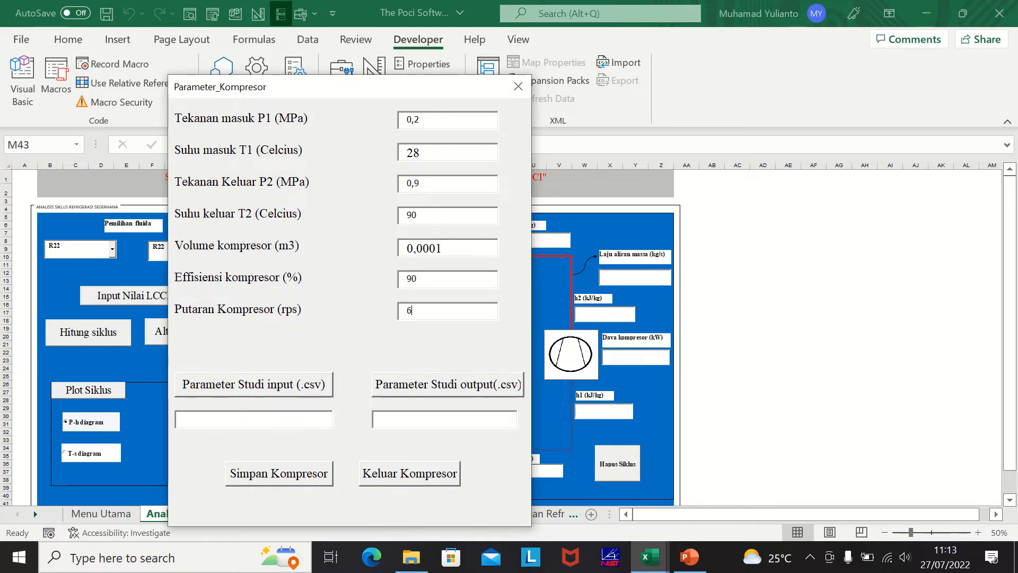
type("0")
left_click(279, 474)
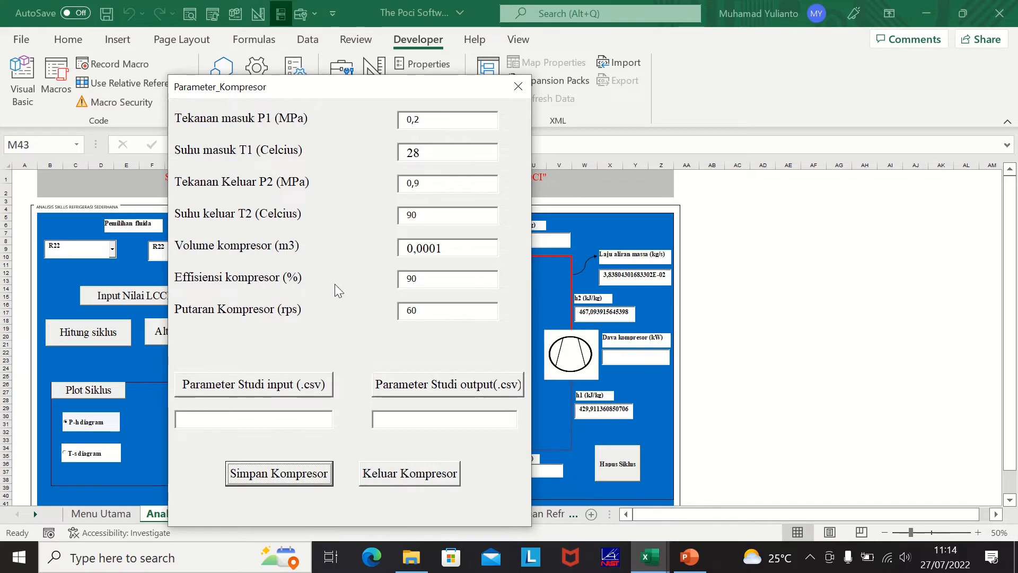
left_click(408, 478)
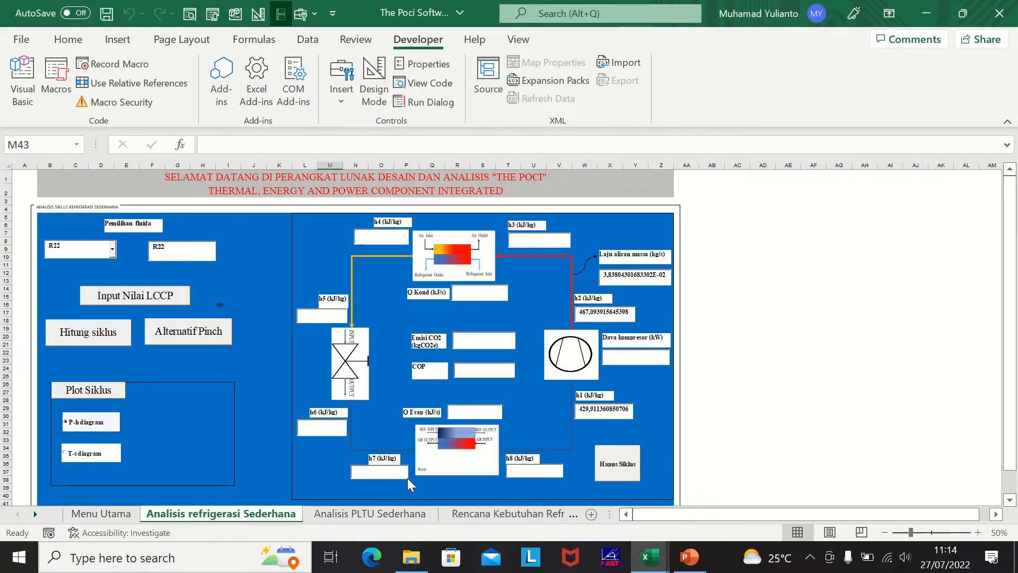
Enter and save the condenser parameters: P3 0,88 MPa, T3 85 °C, P4 0,86 MPa and T4 35 °C.
left_click(448, 250)
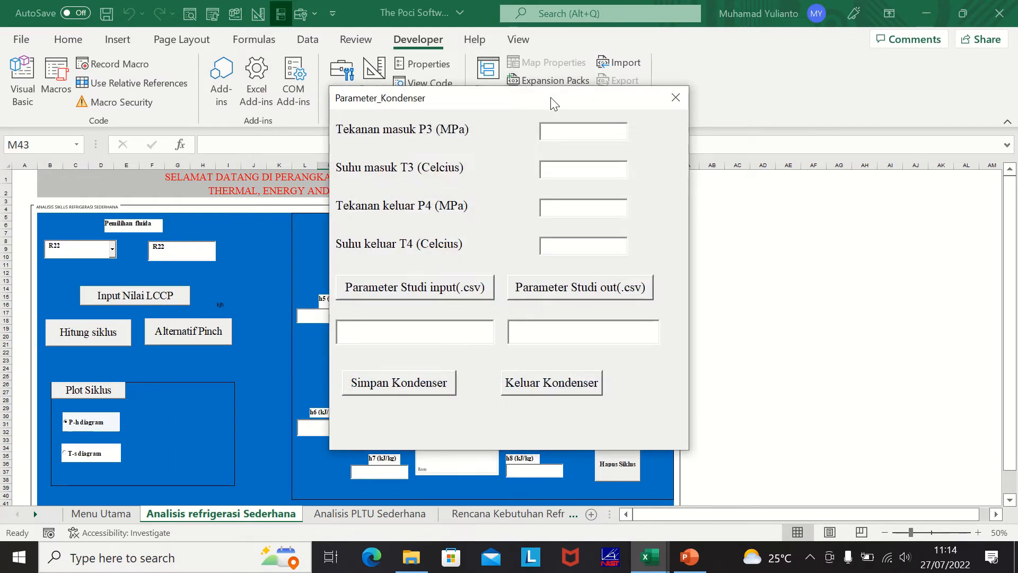
left_click_drag(550, 101, 295, 151)
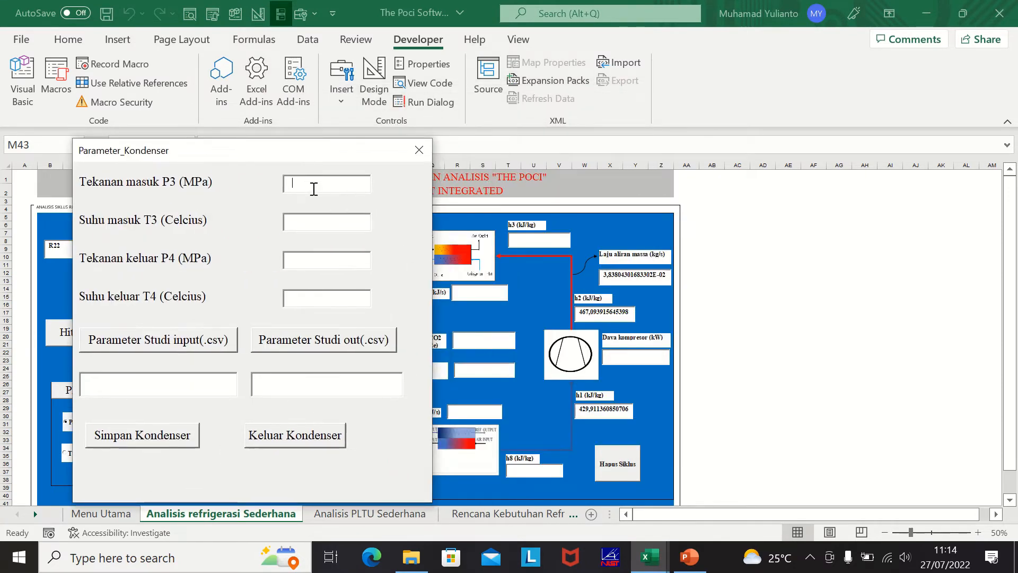
type("0,88")
left_click(296, 220)
type("85")
type("0,86")
left_click(299, 298)
type("35")
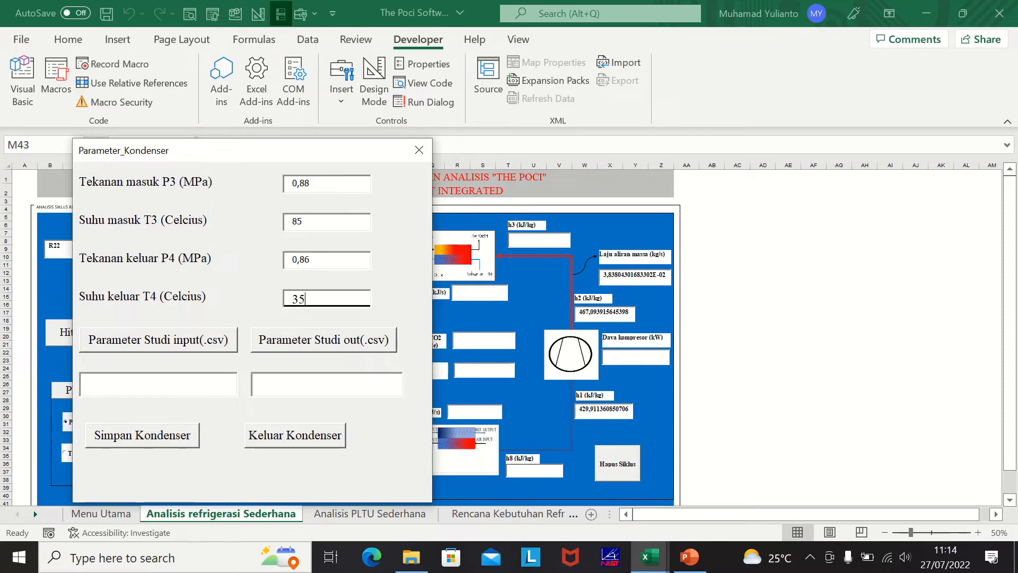
left_click_drag(271, 157, 836, 142)
left_click(725, 421)
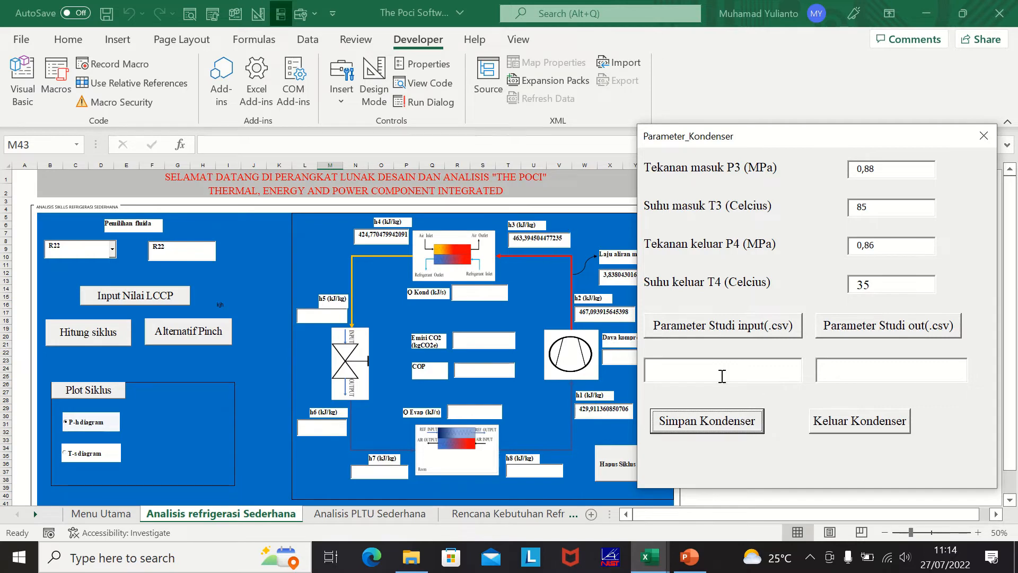
left_click(822, 417)
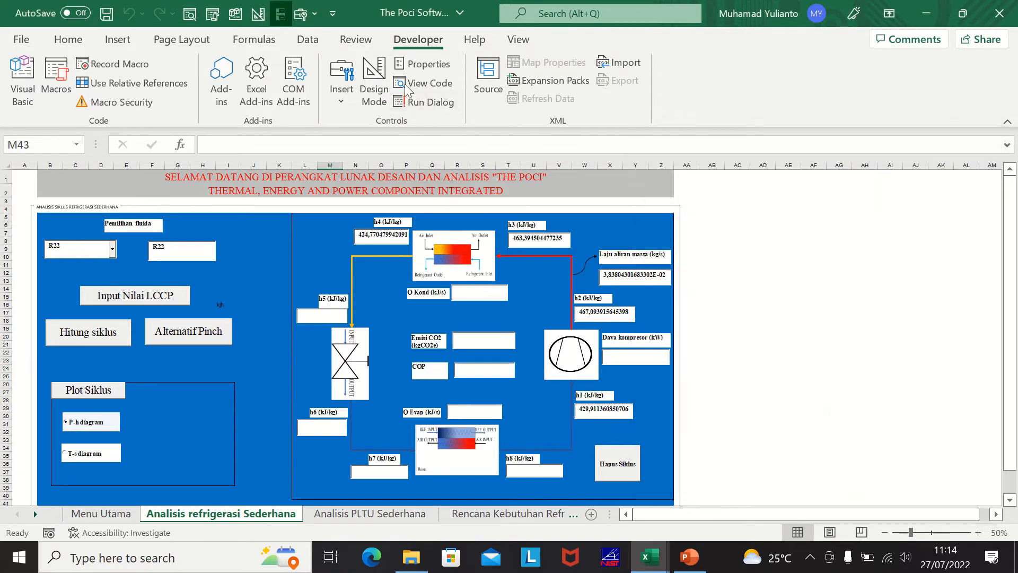
Enter and save the expansion valve parameters: P5 0,85 MPa, T5 30 °C, P6 0,2 MPa and T6 -2 °C.
left_click(346, 378)
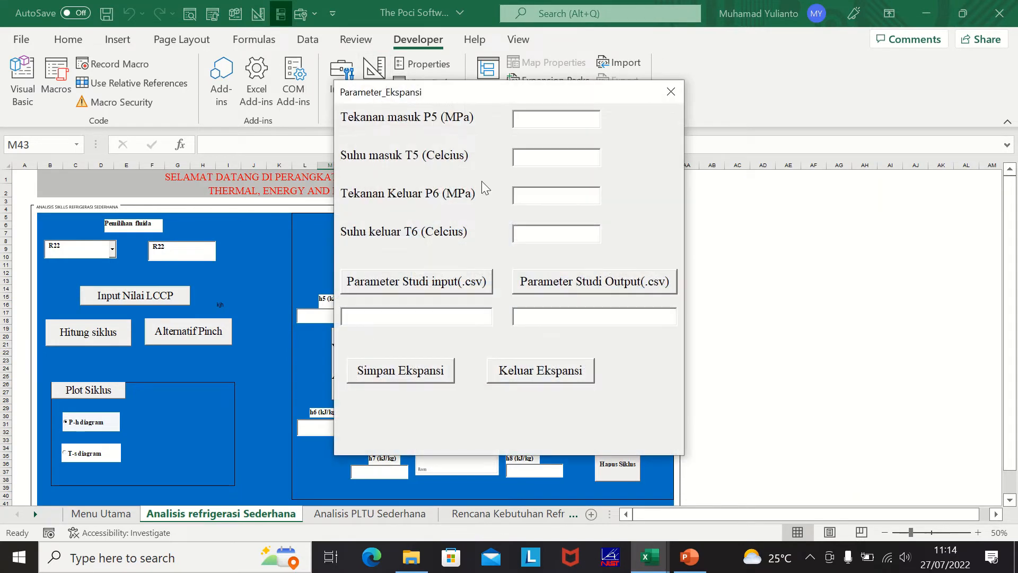
left_click_drag(486, 94, 154, 98)
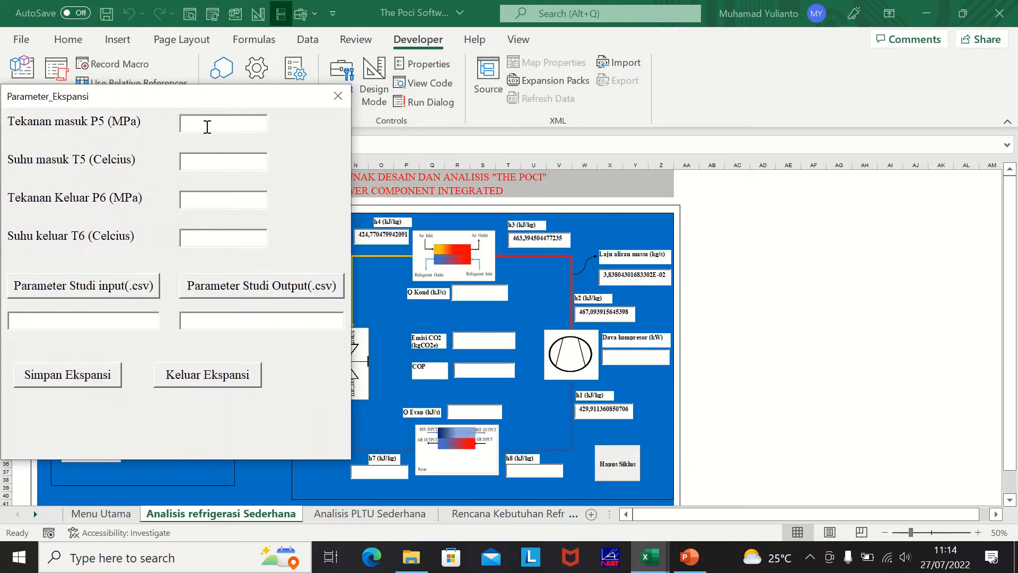
type("0,85")
left_click(204, 161)
type("30")
left_click(203, 202)
type("0,2")
left_click(199, 236)
type("-")
left_click_drag(181, 101, 765, 76)
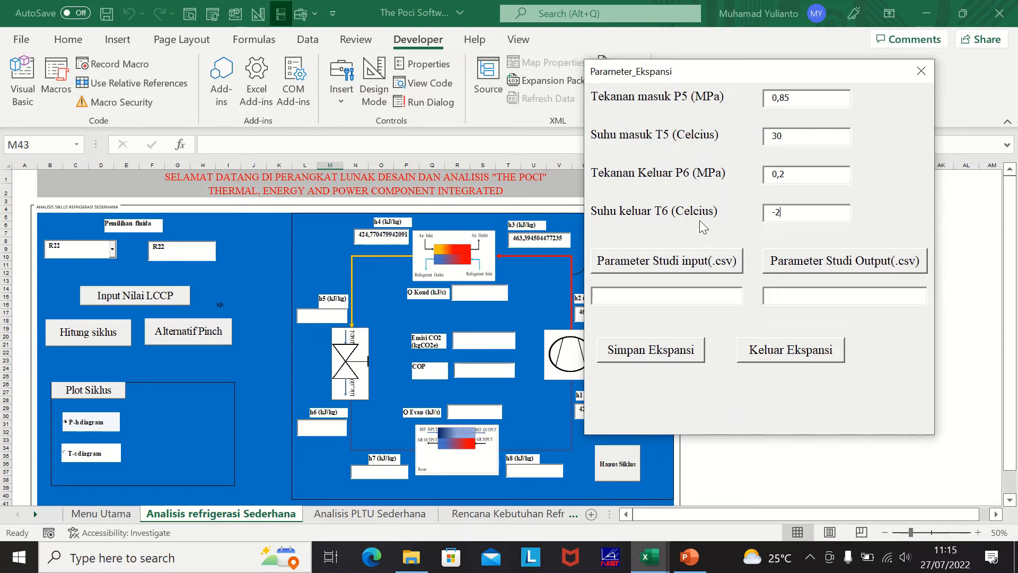
left_click(664, 357)
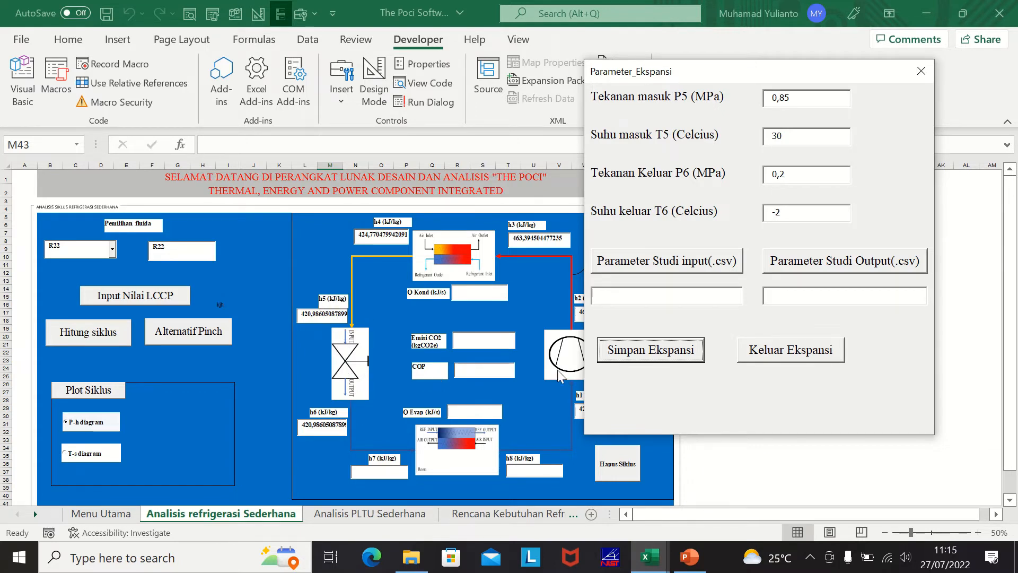
left_click(776, 356)
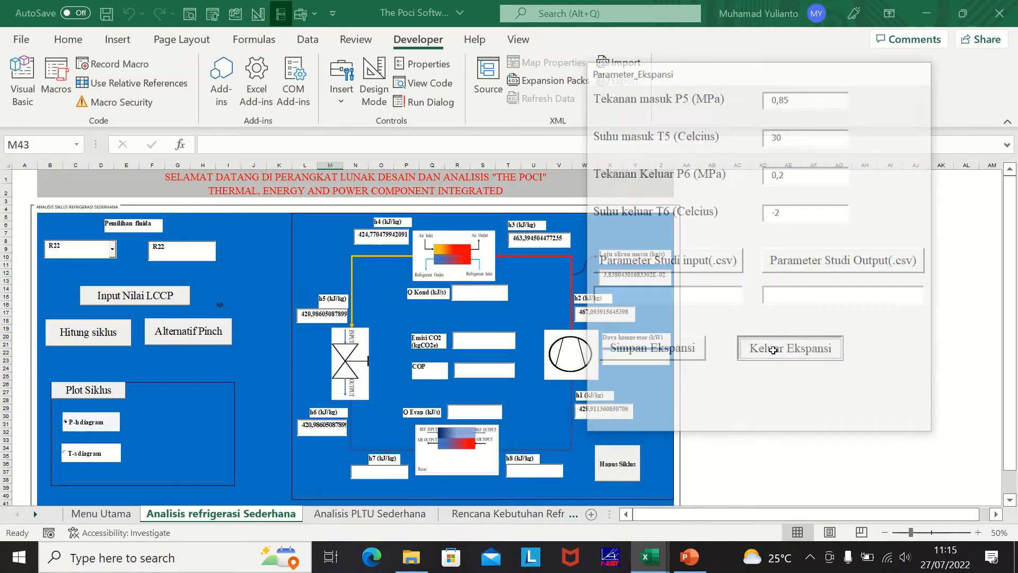
Enter and save the evaporator parameters: P7 0,18 MPa, T7 0 °C, P8 0,16 MPa and T8 30 °C.
left_click(477, 465)
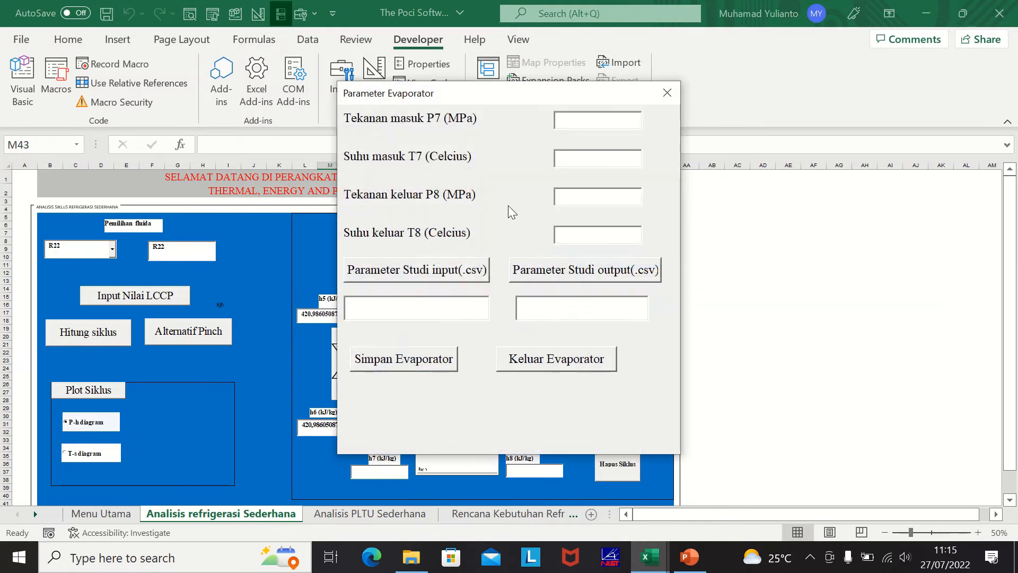
left_click_drag(496, 98, 277, 116)
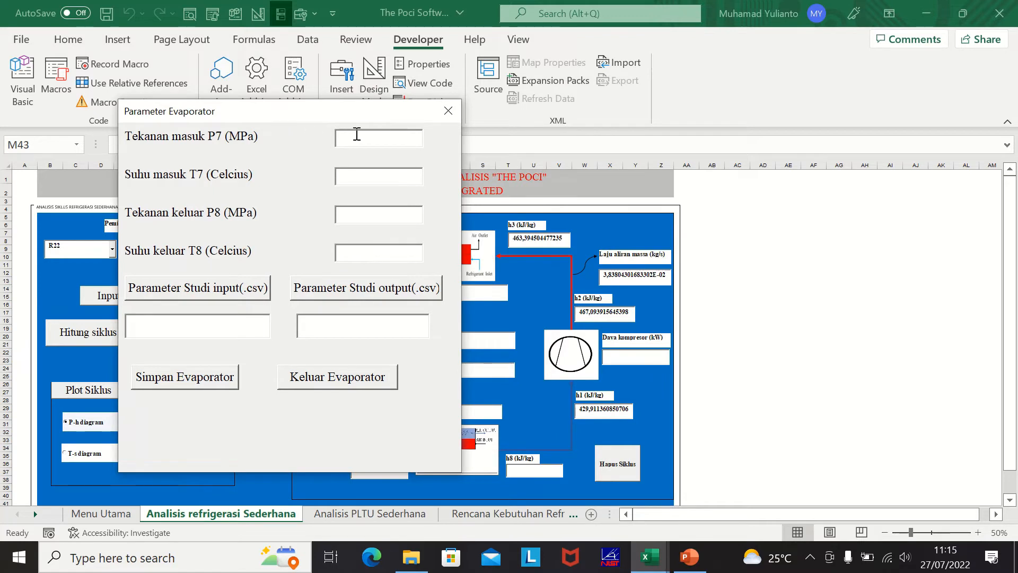
type("0,18")
left_click(356, 175)
type("0")
left_click(352, 212)
type("0,16")
left_click(367, 254)
type("30")
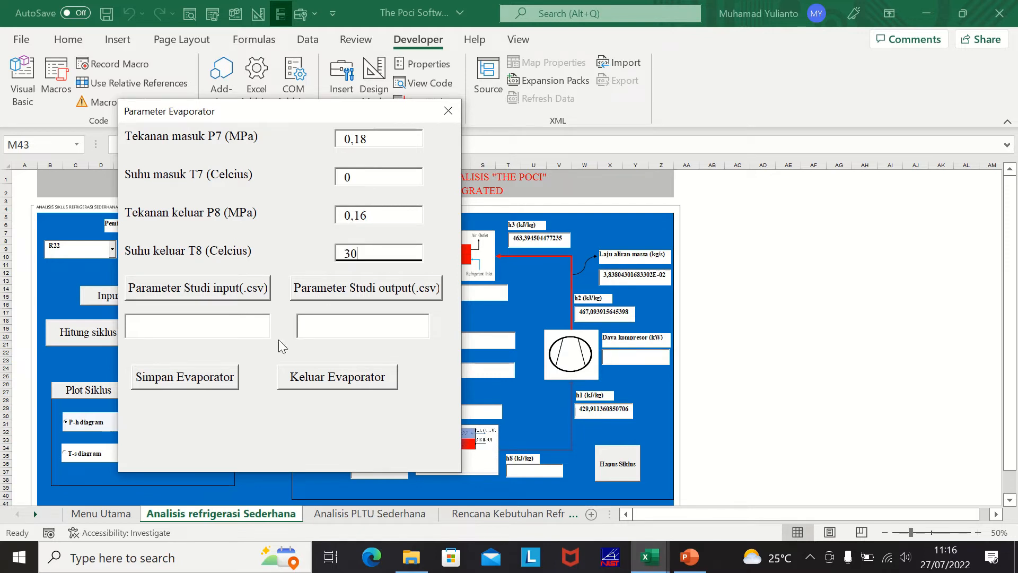
left_click(187, 375)
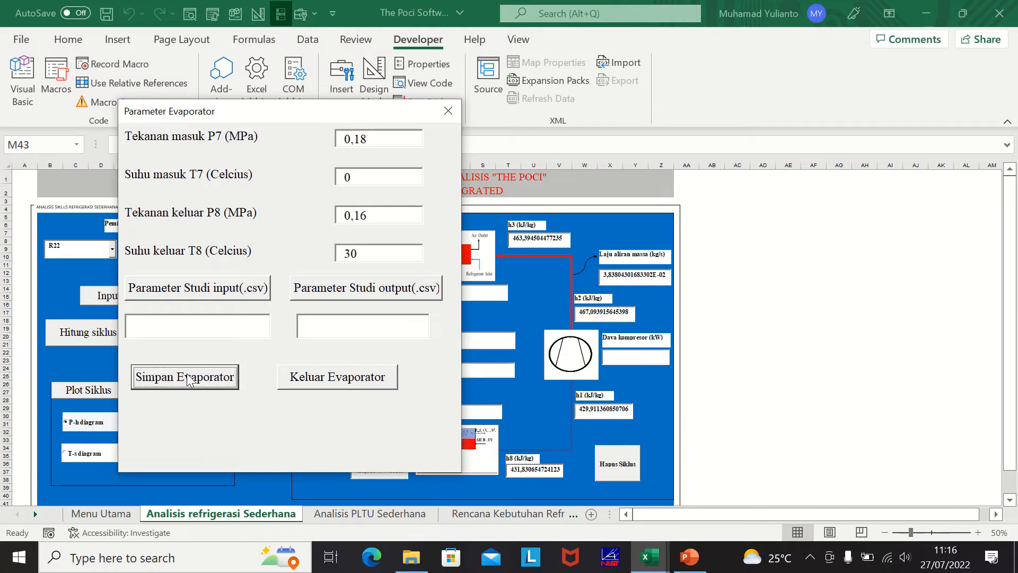
left_click(305, 377)
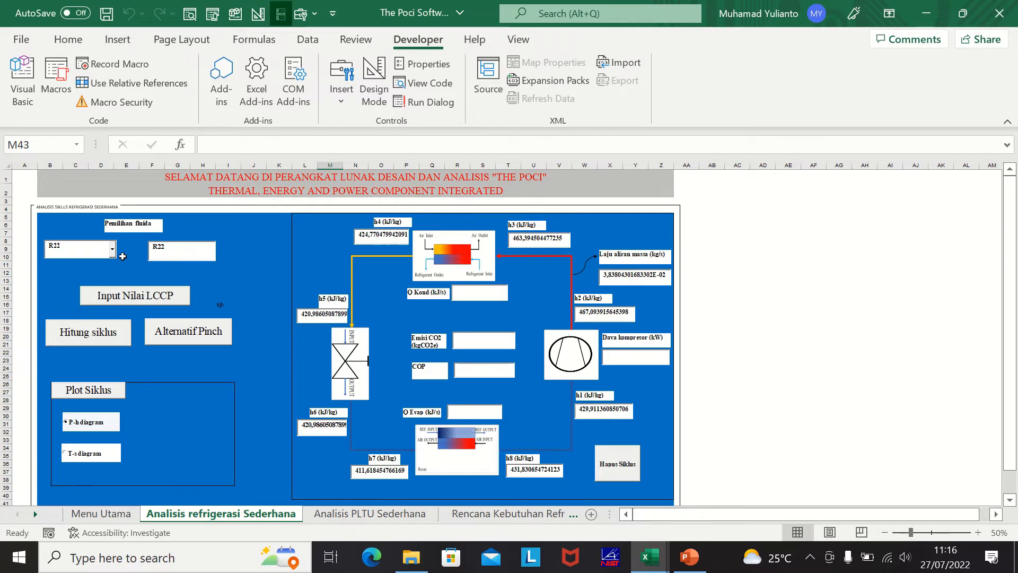
Open the LCCP parameters and set refrigerant mass 0,6 kg, service life 15 years, annual leakage 4% and end-of-life refrigerant leakage 15%.
left_click(120, 288)
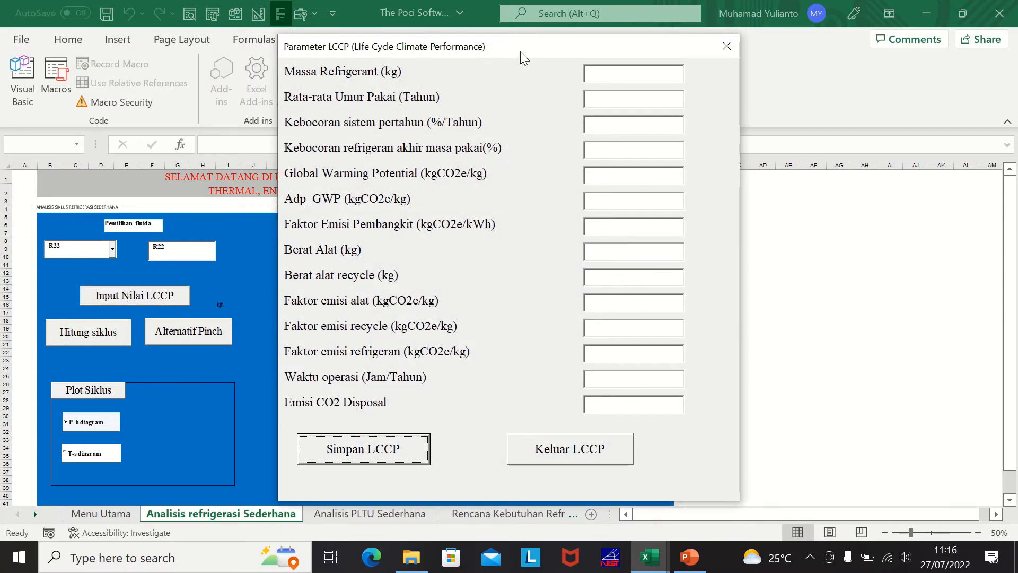
left_click_drag(520, 52, 284, 75)
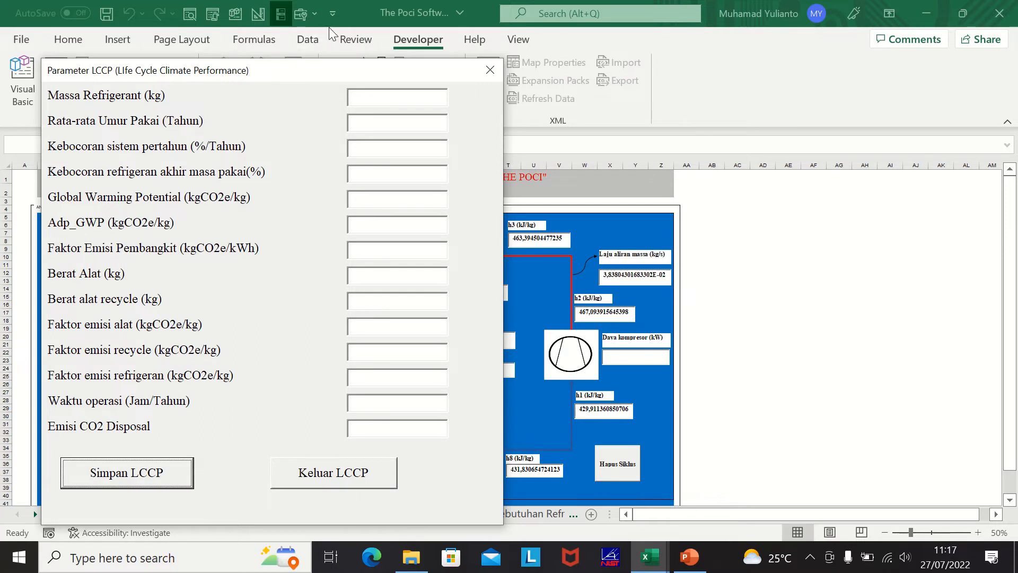
left_click(382, 101)
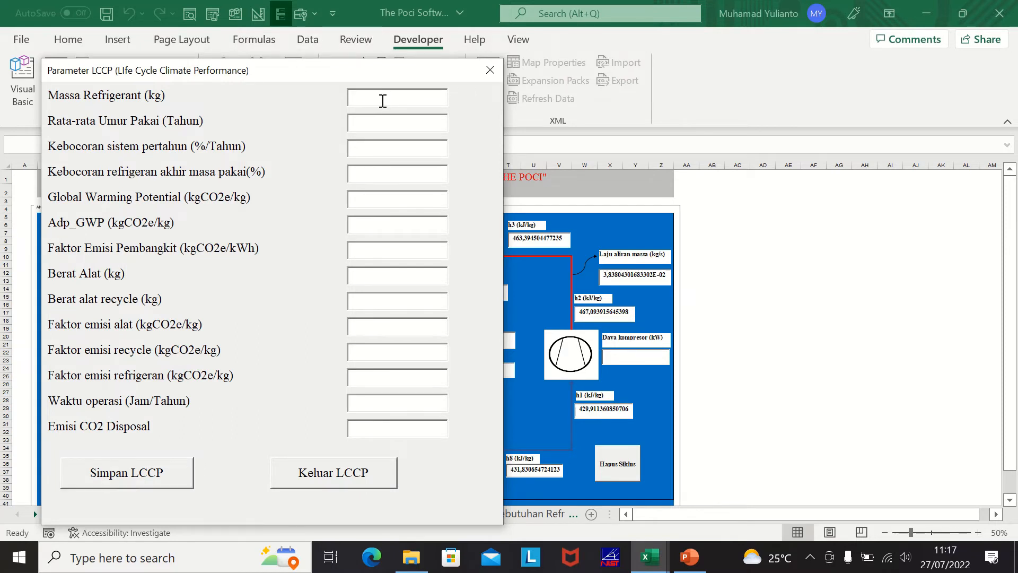
type("0,6")
left_click(380, 122)
type("15")
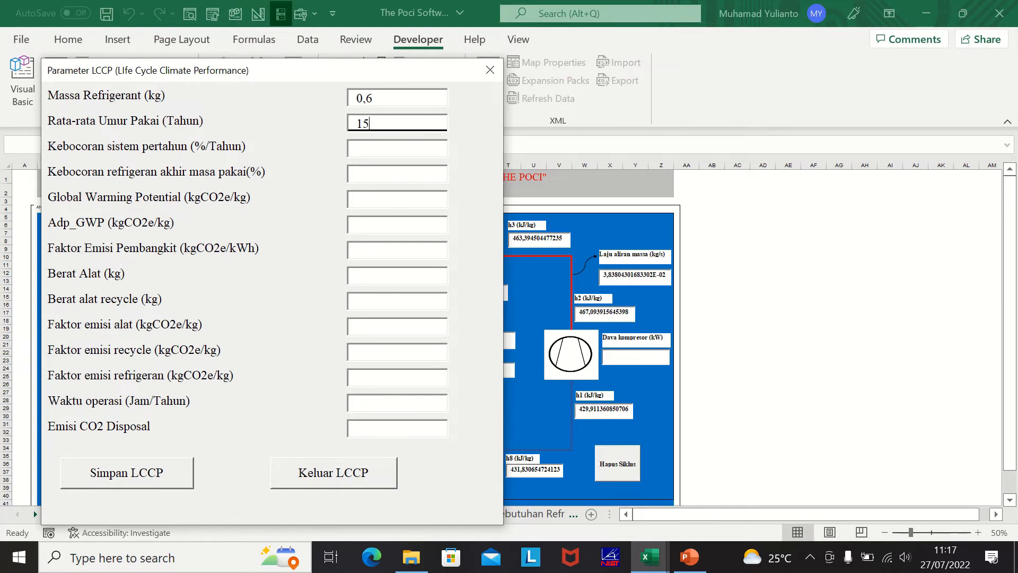
left_click(378, 153)
type("4")
type("15")
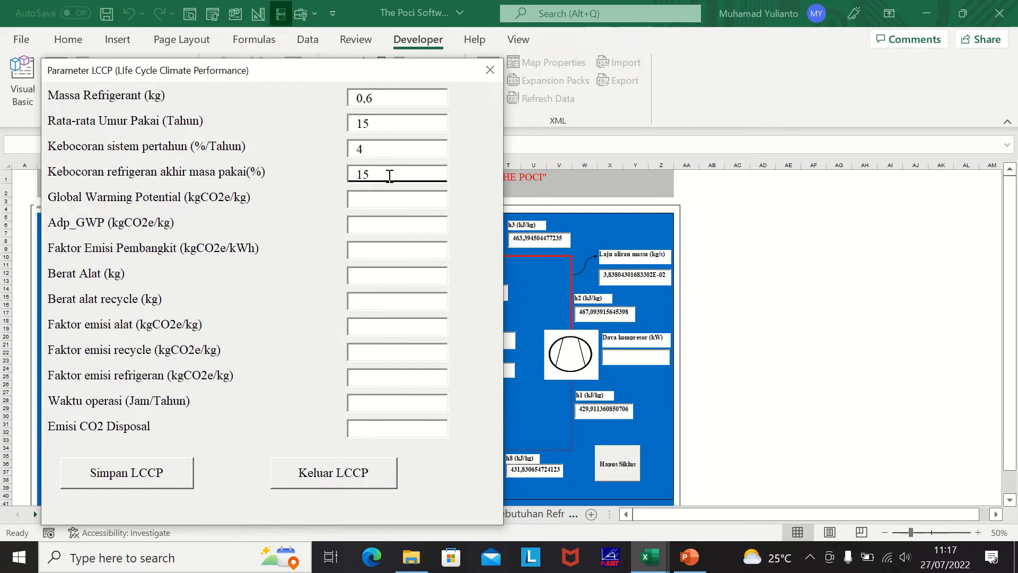
Set Global Warming Potential to 1800, Adp_GWP to 0, power plant emission factor to 0,805, equipment weight to 100 kg and recycled weight to 50 kg.
left_click(391, 203)
type("1800")
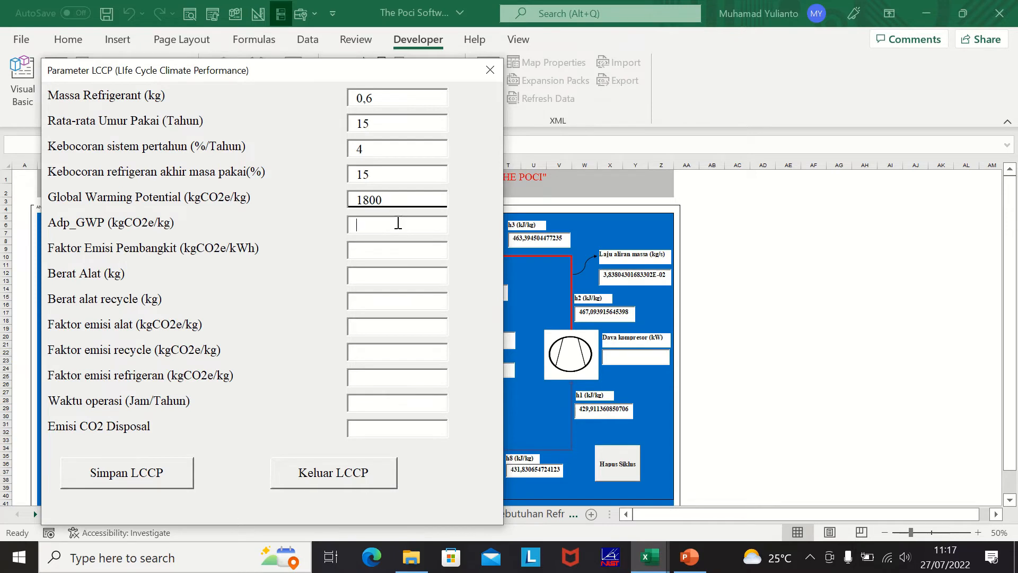
type("00,805")
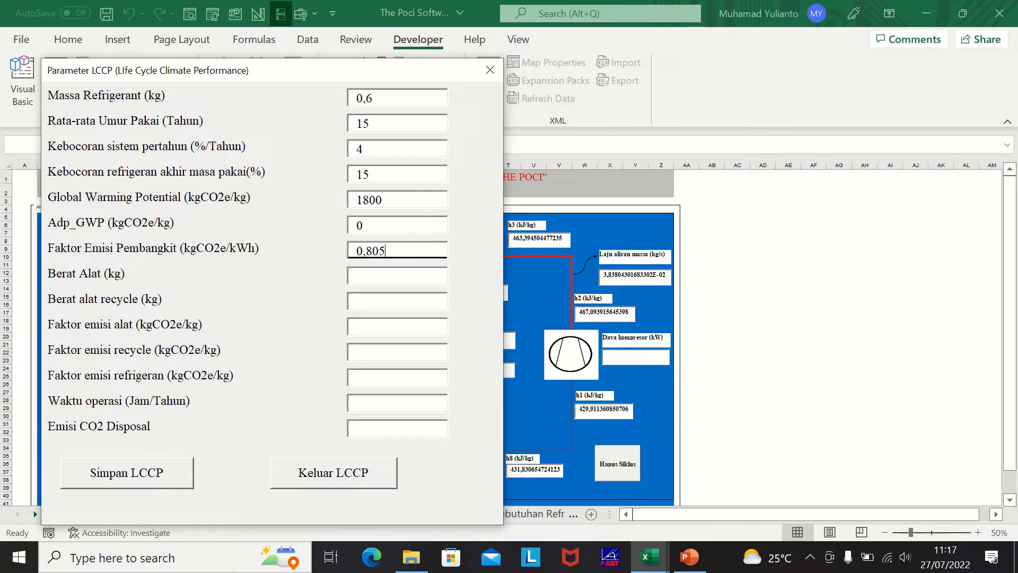
left_click(387, 275)
type("100")
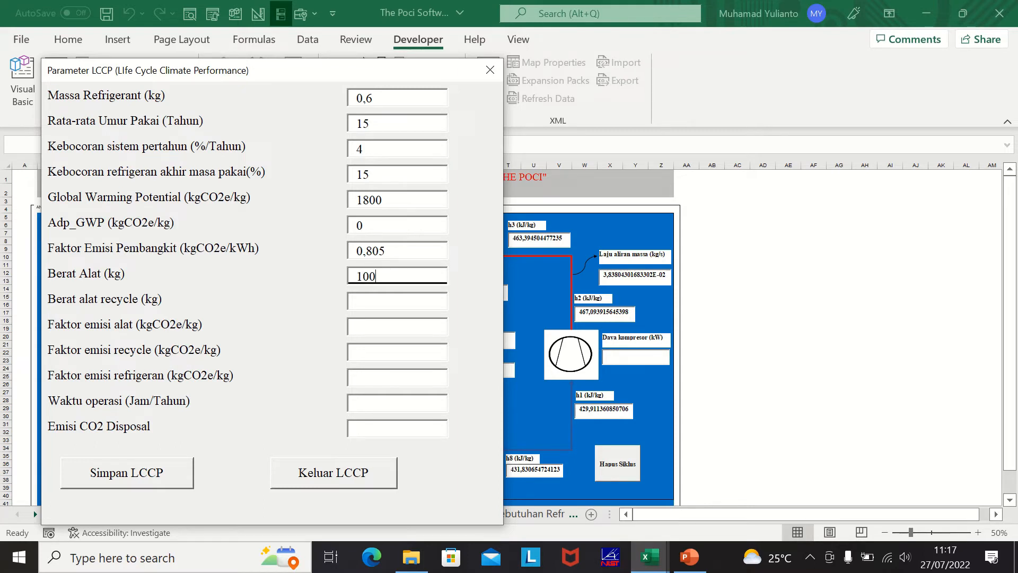
left_click(376, 300)
type("50")
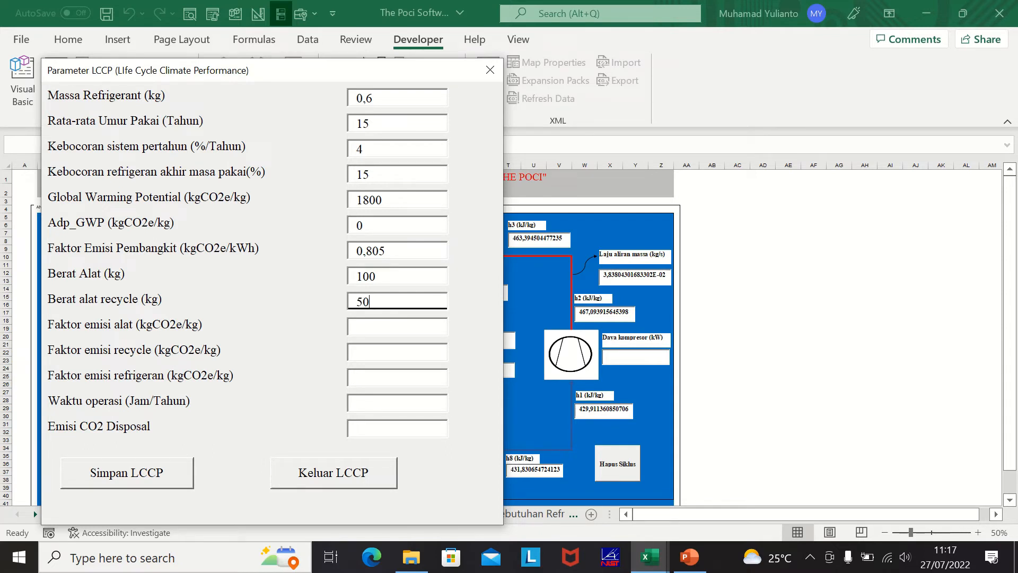
Set the emission factors to 2,32 for the equipment, 0,0562 for recycling and 7,2 for the refrigerant.
left_click(366, 329)
type("2,32")
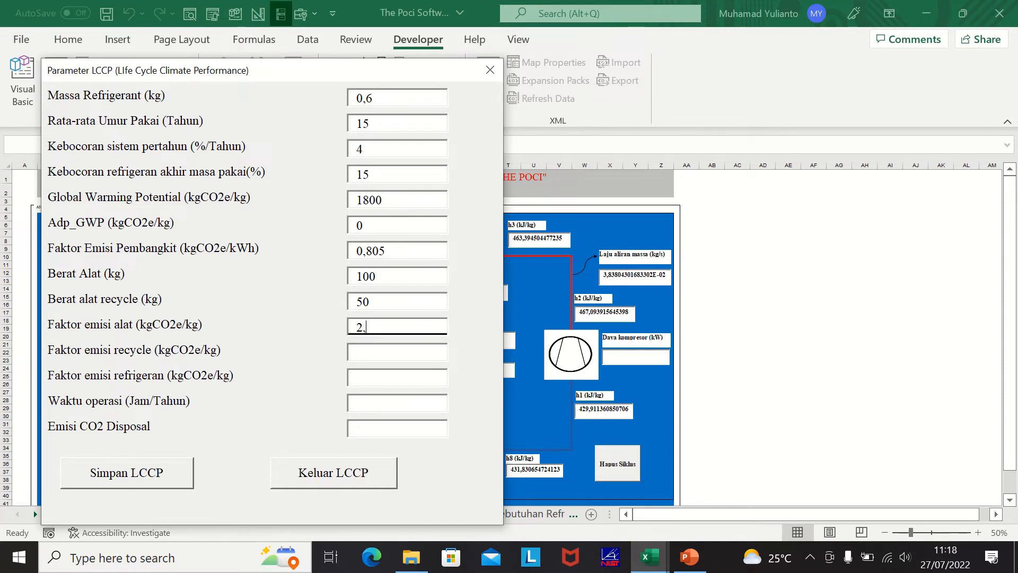
left_click(368, 357)
type("7,")
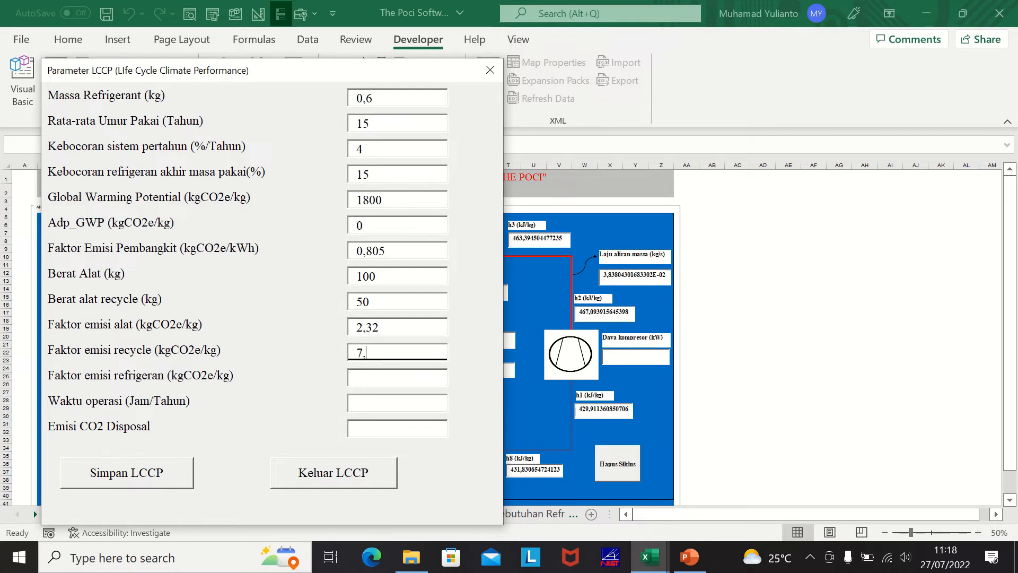
key("BackSpace")
key("BackSpace")
type("0,0562")
left_click(367, 380)
type("7,2")
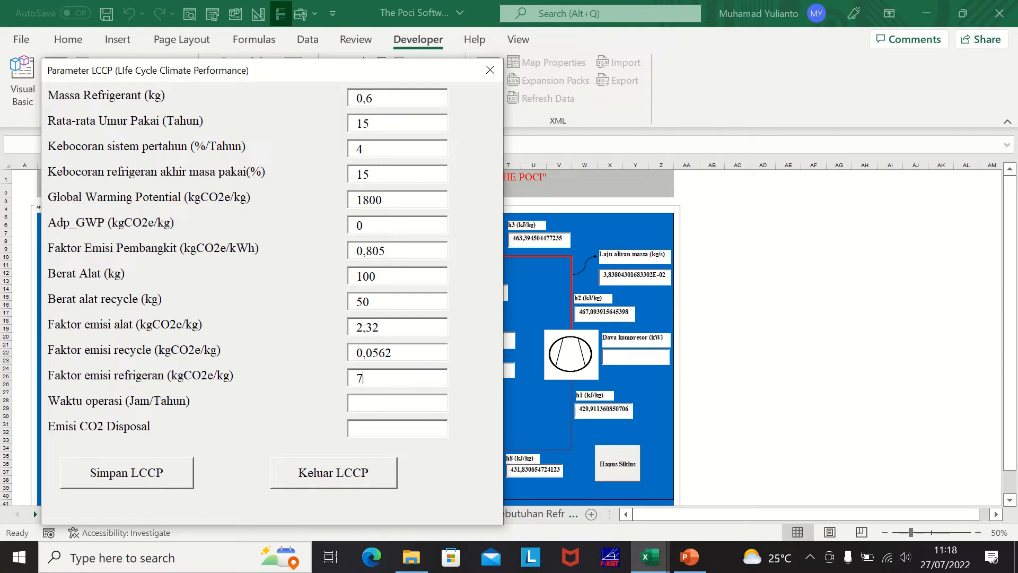
key("BackSpace")
type("2")
Set the operating time to 475 hours per year and disposal CO2 emission to 0, saving and closing the LCCP parameters.
left_click(368, 404)
type("475")
left_click(377, 428)
type("0")
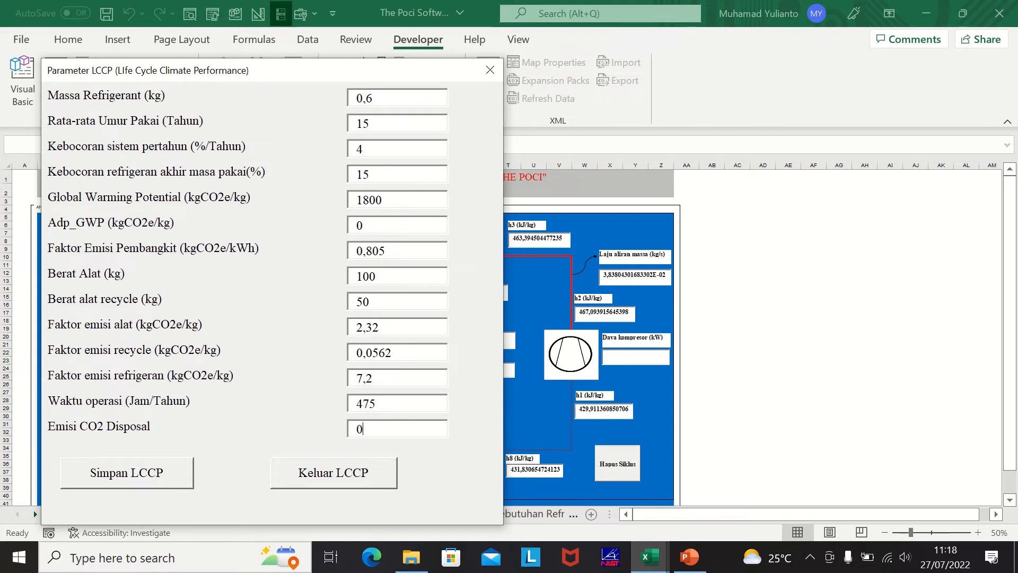
left_click(158, 476)
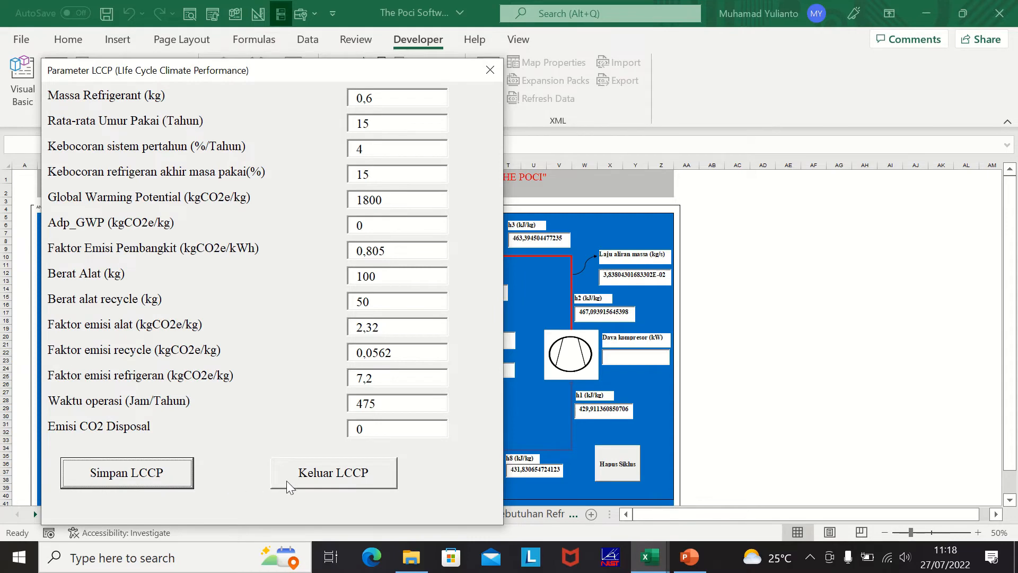
left_click(302, 479)
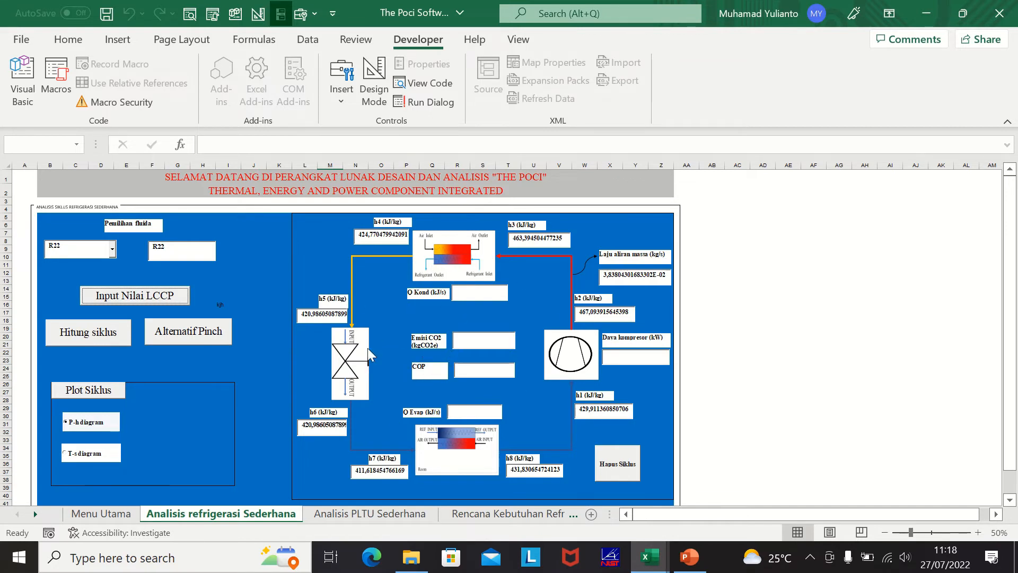
Calculate the simple refrigeration cycle from the saved component and LCCP parameters.
left_click(89, 334)
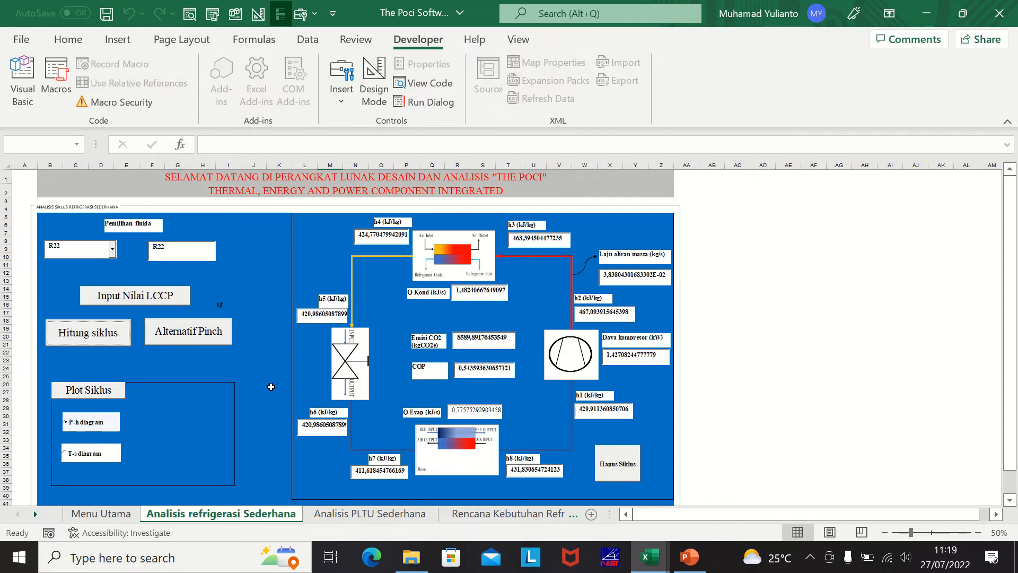
Go from the main menu sheet to the simple power plant cycle analysis and choose Water as its working fluid.
left_click(105, 514)
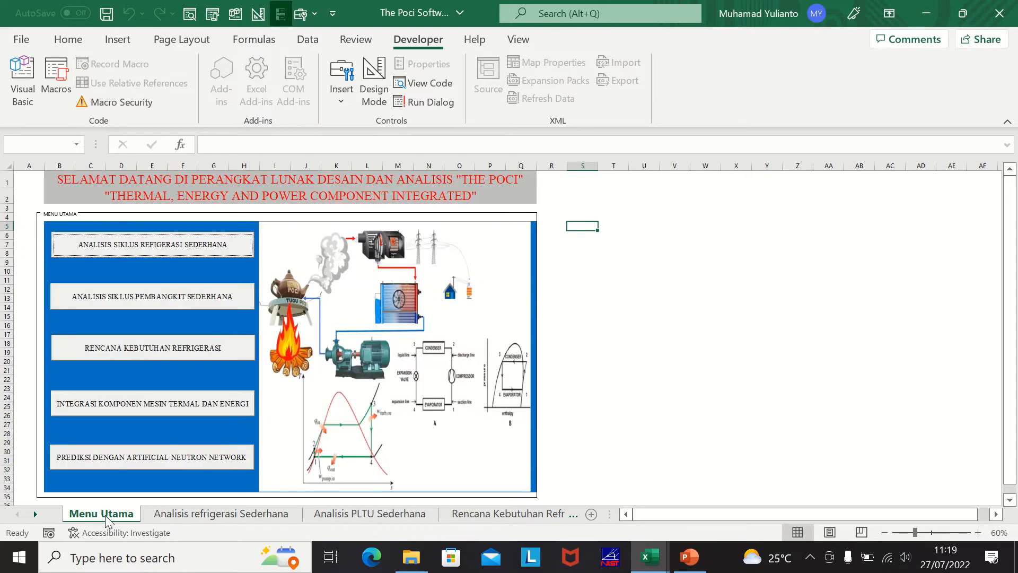
left_click(163, 298)
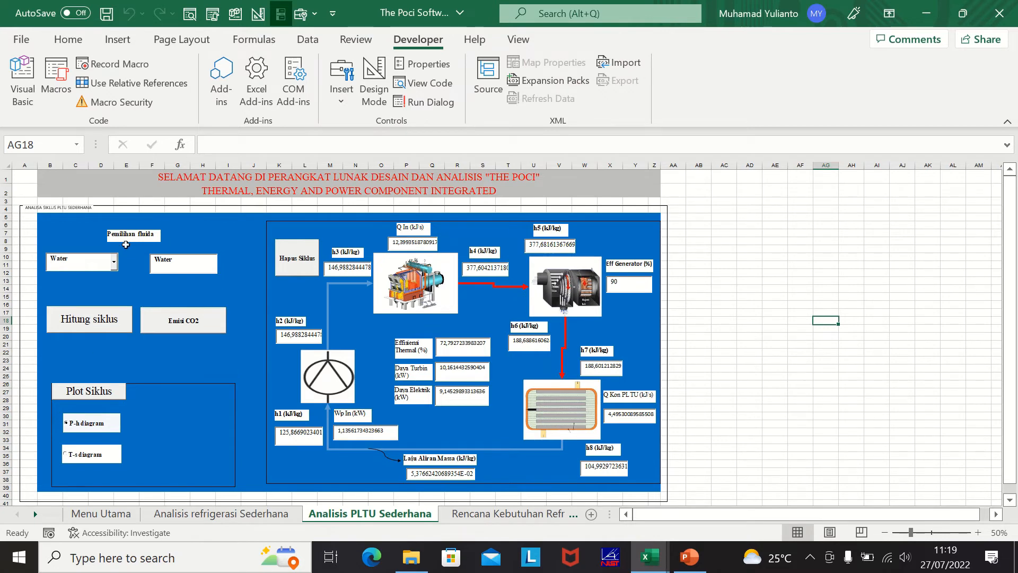
left_click(42, 259)
key("BackSpace")
left_click(126, 281)
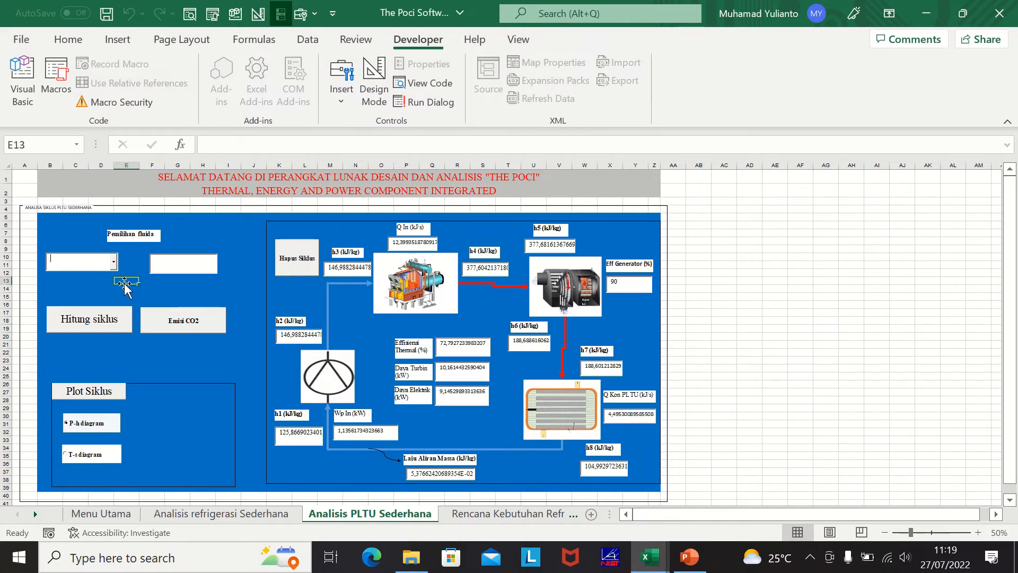
left_click(113, 261)
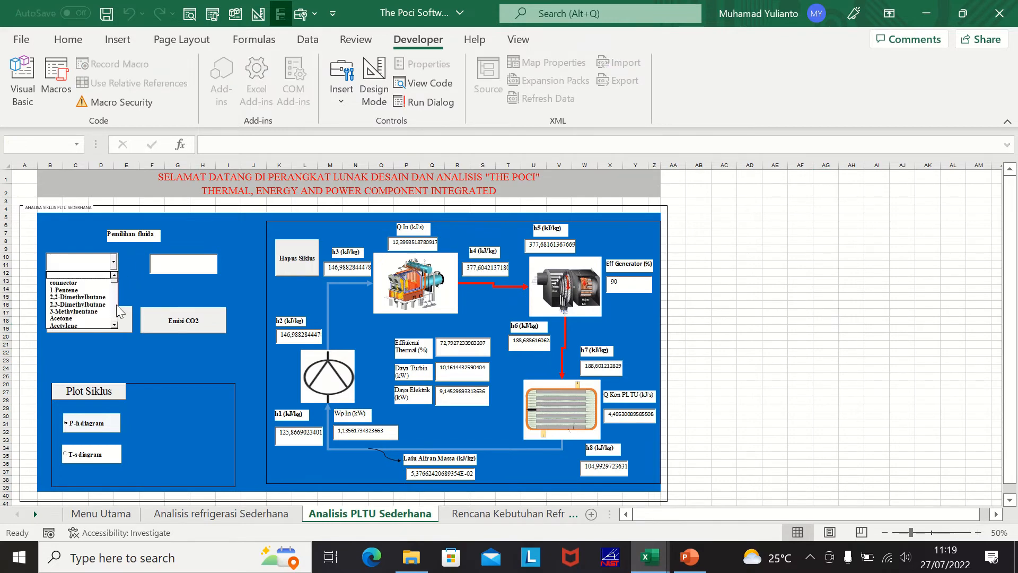
left_click(114, 326)
left_click(114, 326)
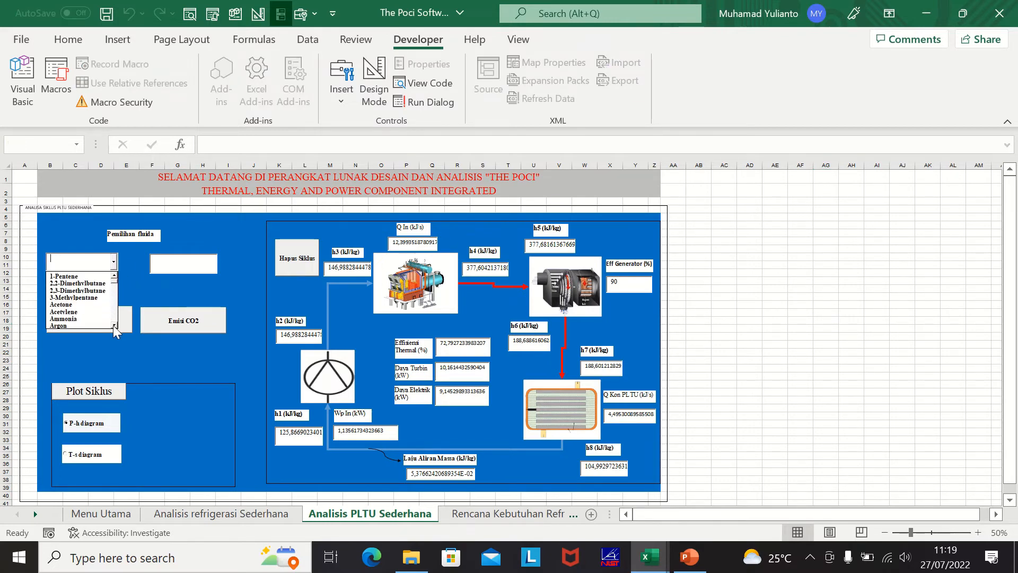
left_click(114, 326)
left_click(114, 326)
left_click(114, 326)
left_click(113, 326)
left_click(113, 325)
left_click(113, 326)
left_click(114, 325)
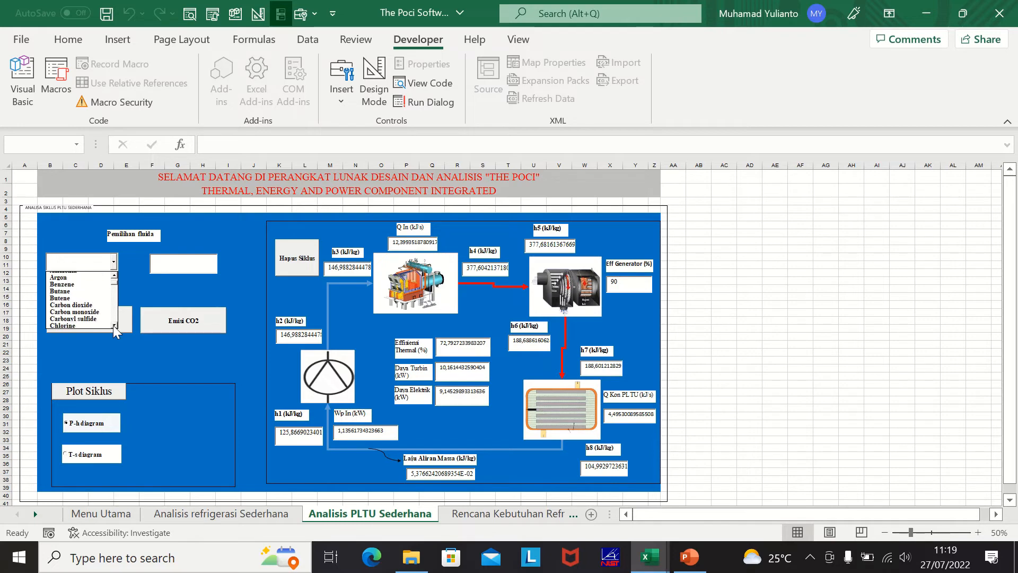
left_click(113, 326)
left_click(113, 325)
left_click(113, 326)
left_click(114, 325)
left_click(113, 325)
left_click(113, 326)
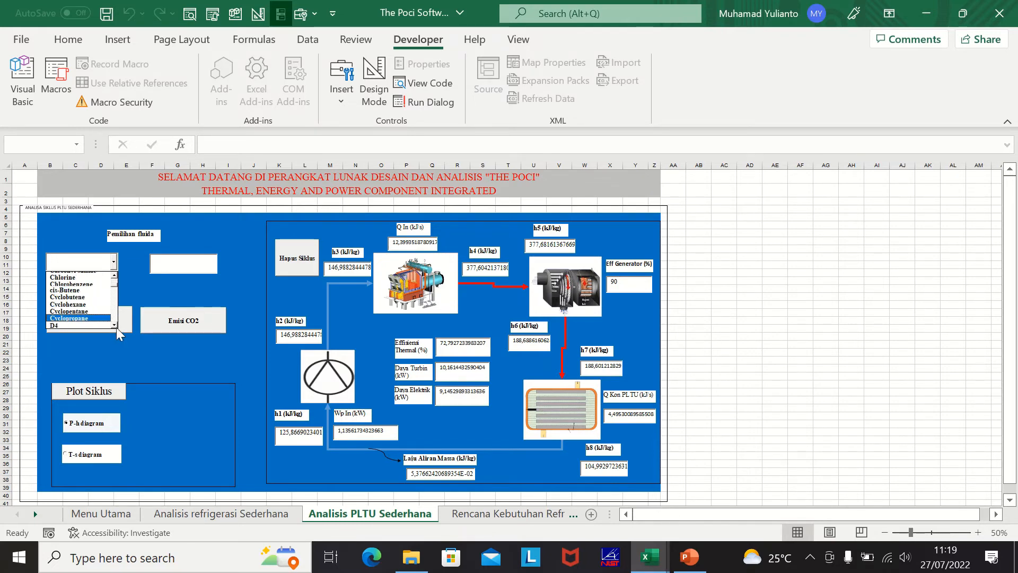
type("Water")
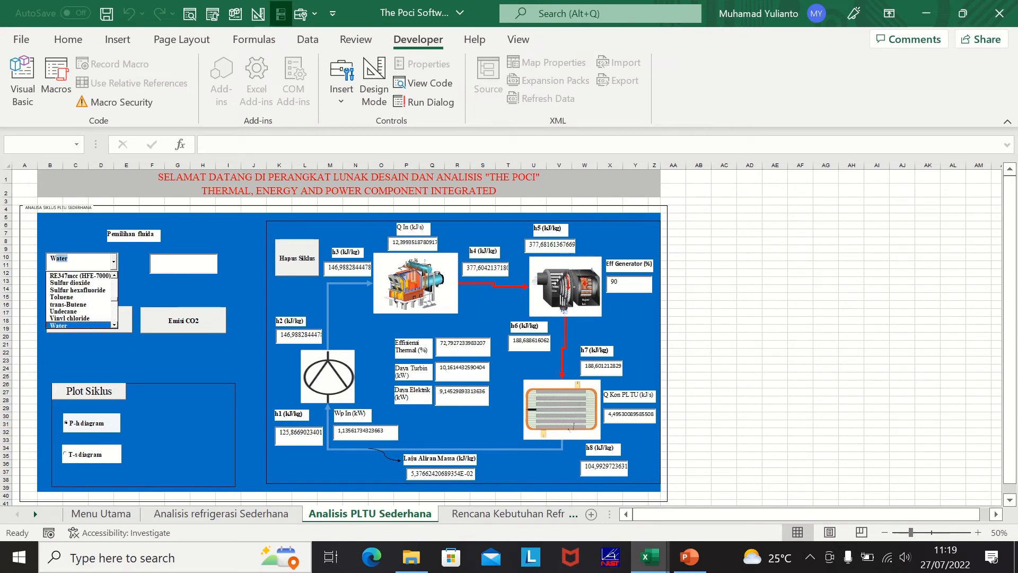
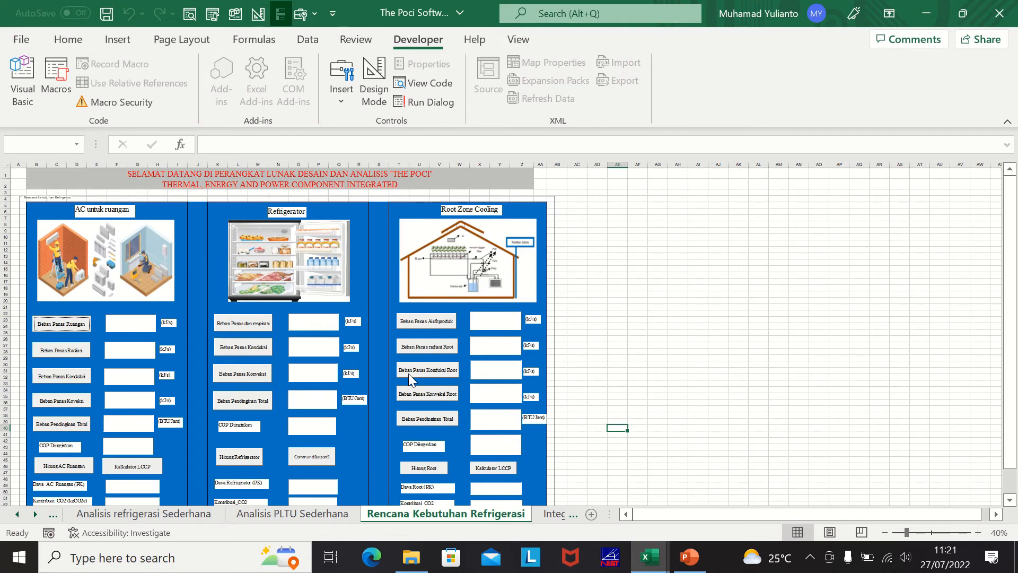
Return to the main menu sheet and open the thermal and energy component integration, checking its working fluid selection.
left_click(17, 513)
left_click(18, 515)
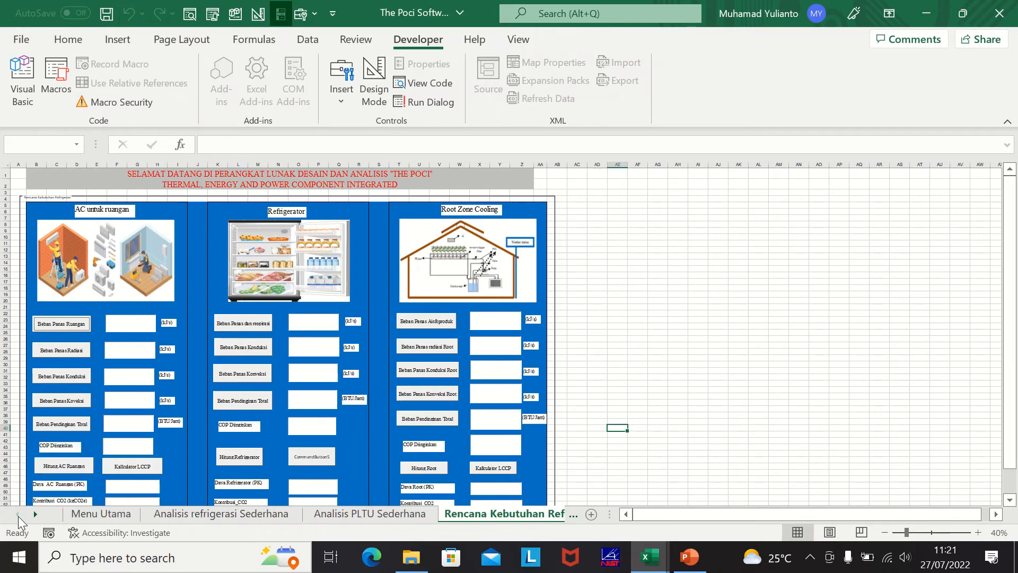
left_click(93, 514)
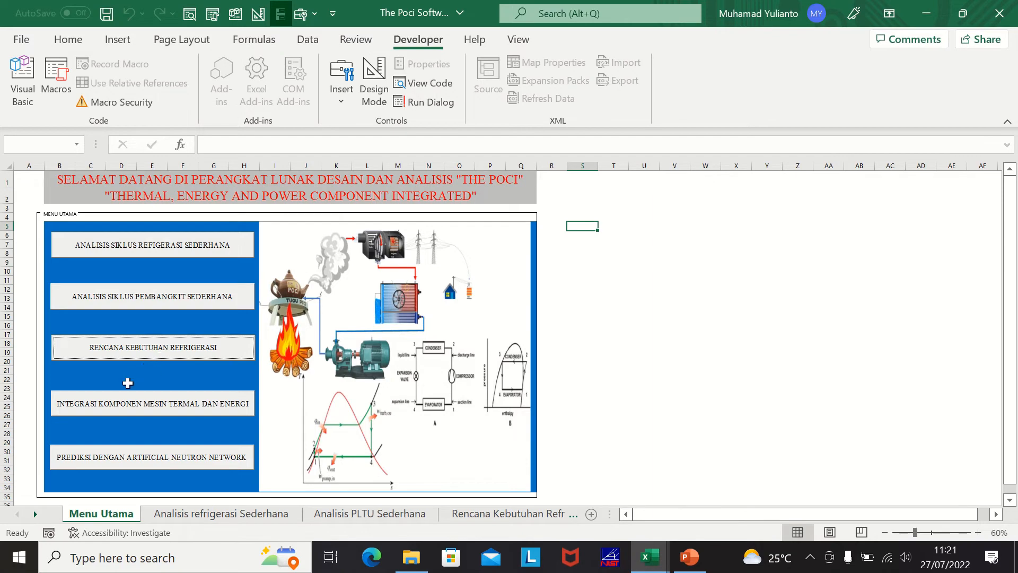
left_click(129, 404)
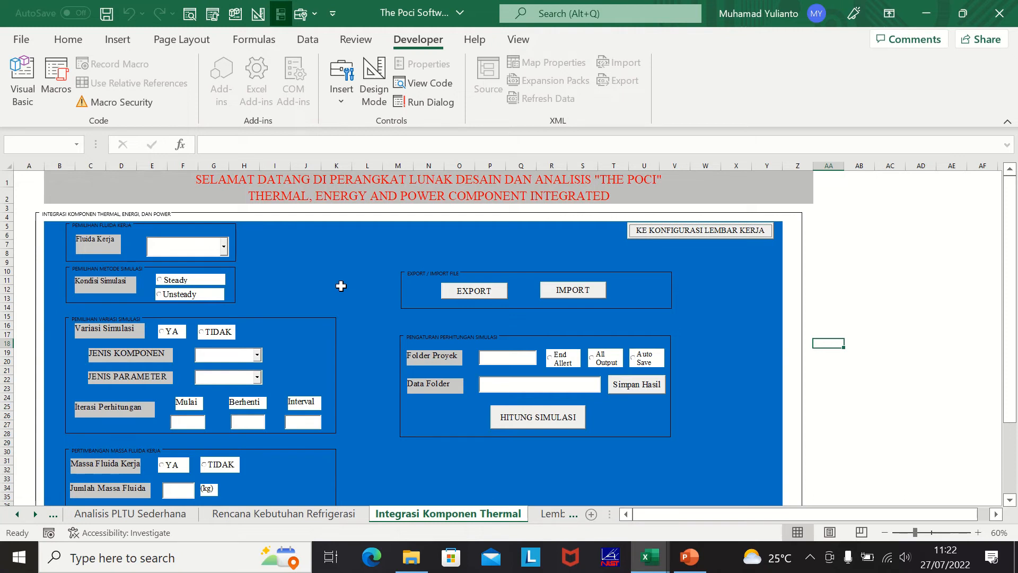
left_click(228, 247)
left_click(284, 270)
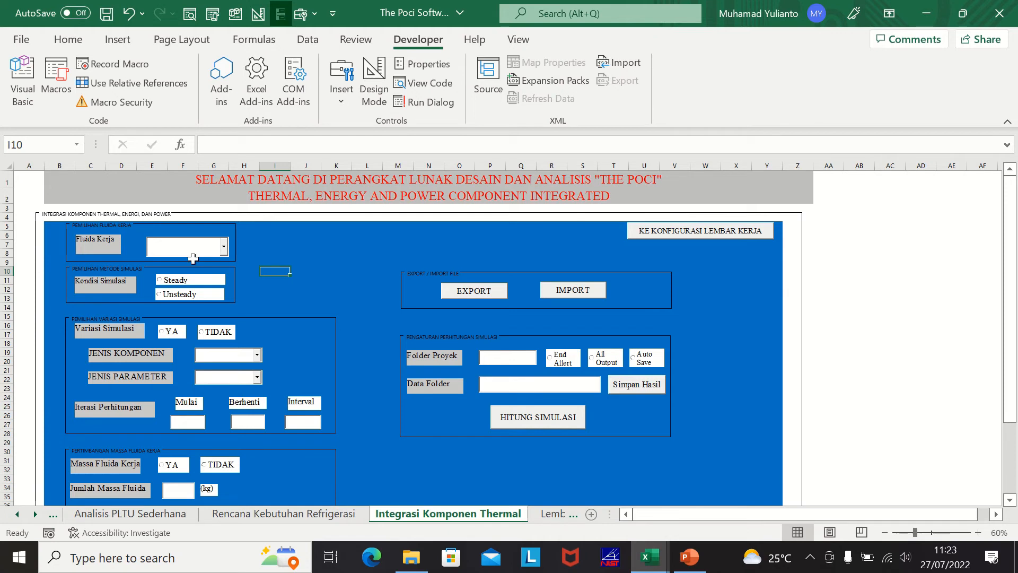
Go to the component configuration worksheet, open its component list and add four connectors.
left_click(657, 231)
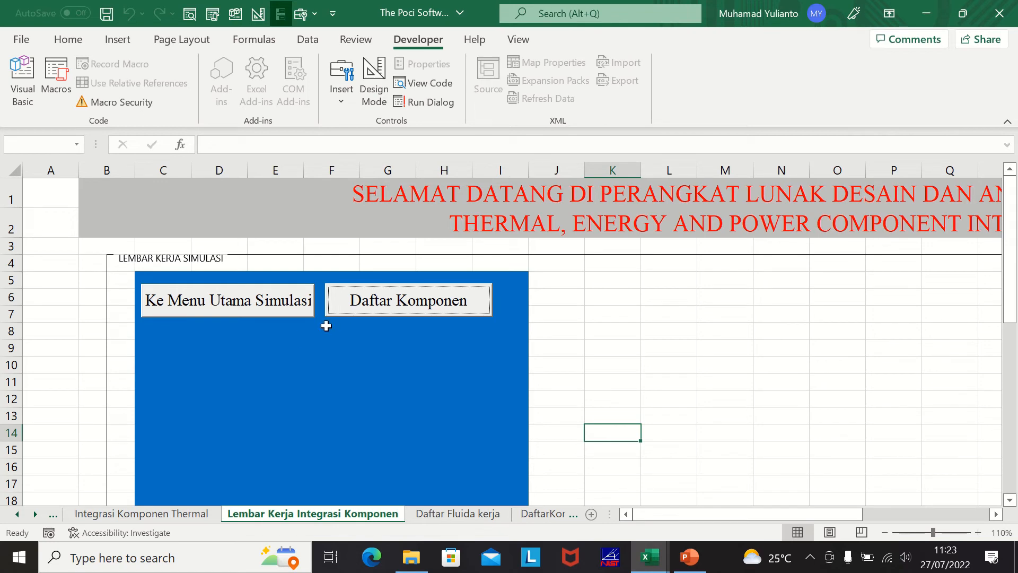
left_click(366, 307)
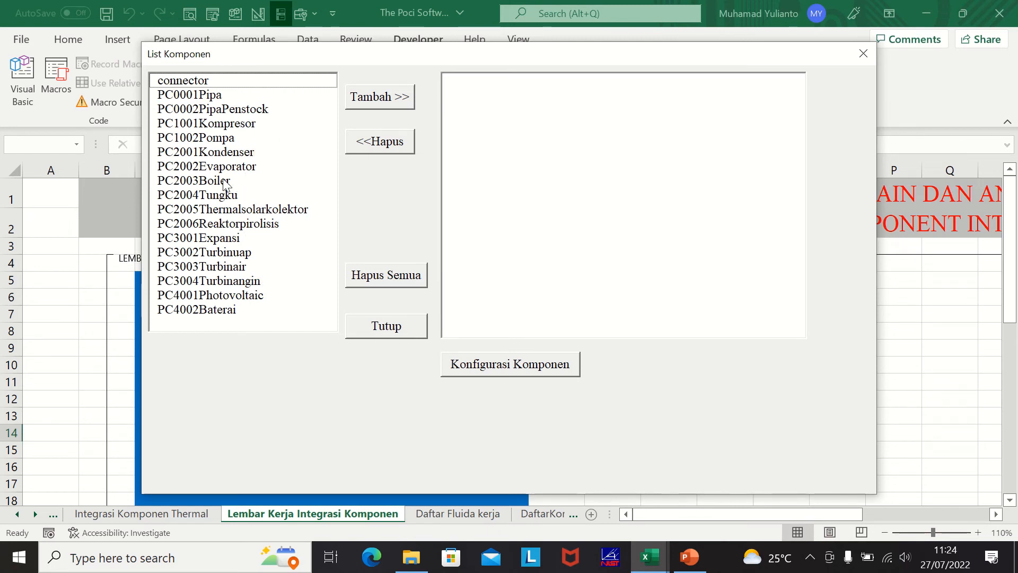
left_click(208, 88)
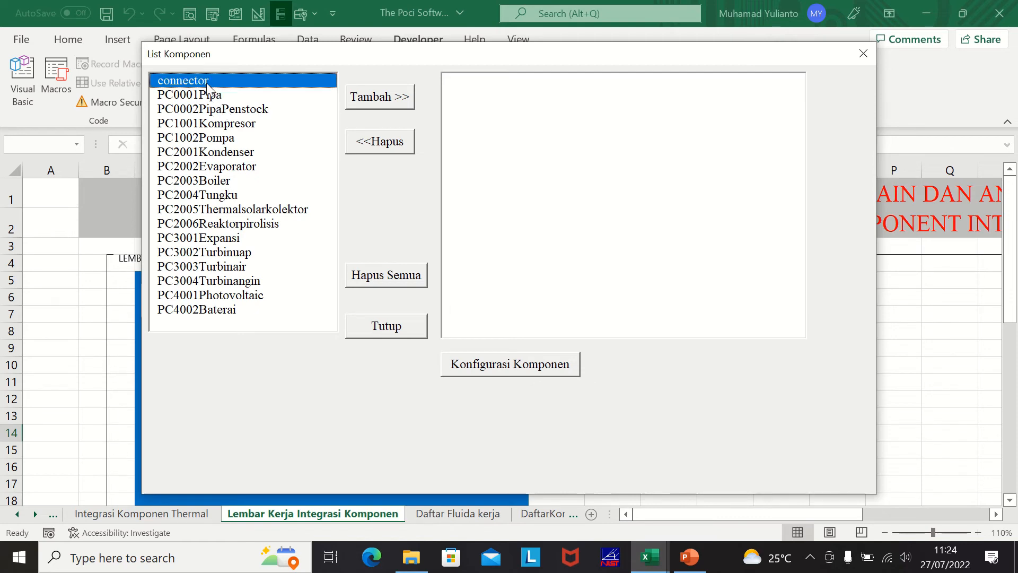
left_click(373, 100)
left_click(373, 101)
left_click(373, 101)
left_click(373, 101)
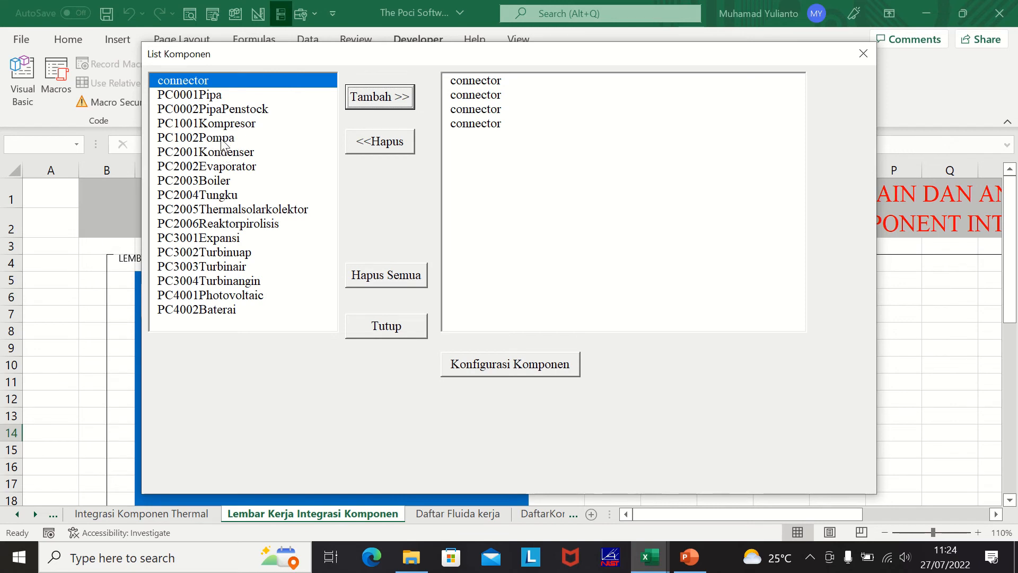
Add PC1002Pompa, PC2003Boiler, PC2001Kondenser and PC3002Turbinuap to the selected components.
left_click(227, 139)
left_click(371, 100)
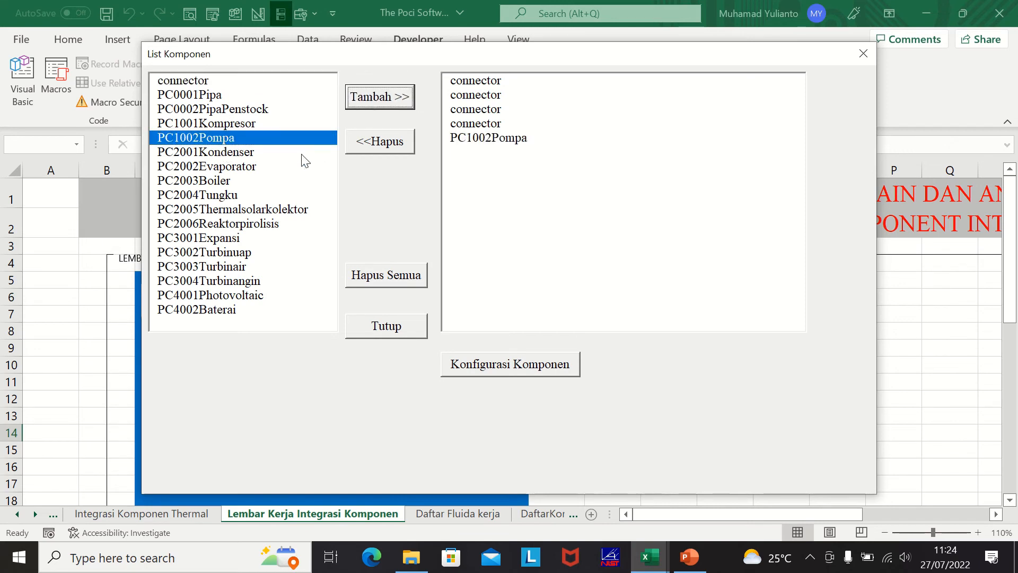
left_click(210, 183)
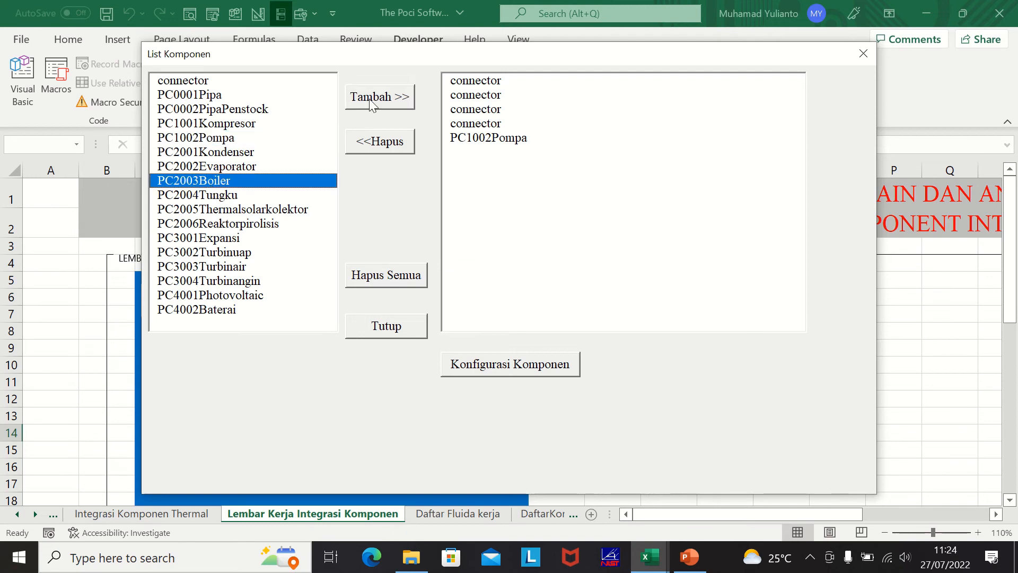
left_click(374, 100)
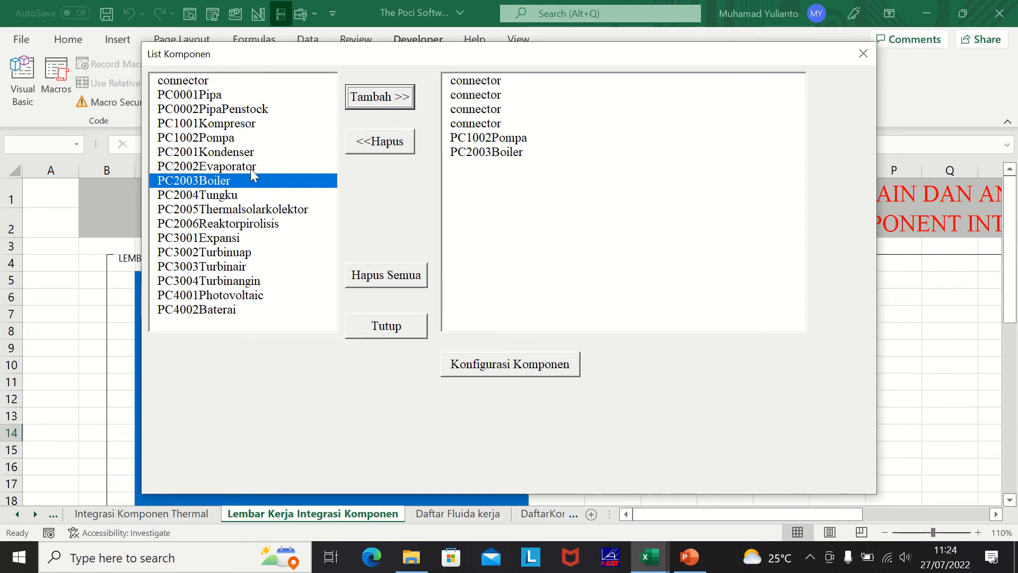
left_click(238, 154)
left_click(365, 105)
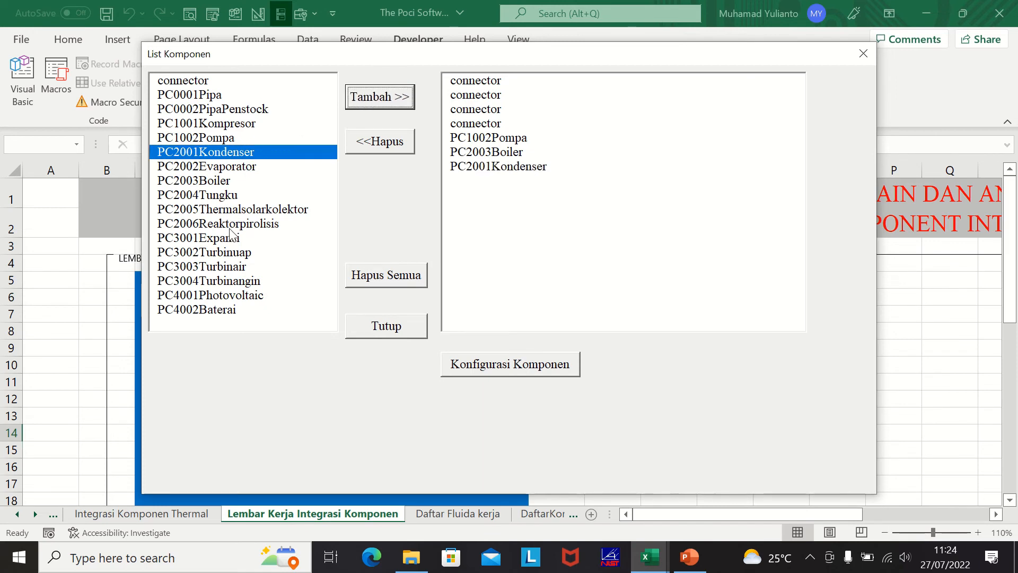
left_click(221, 254)
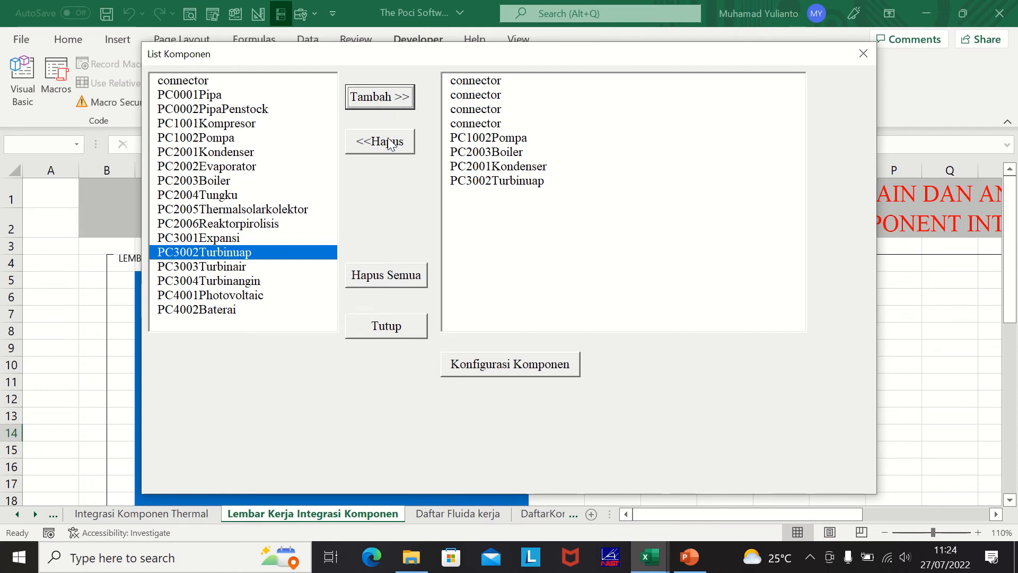
Remove PC1002Pompa from the selected components, add it again and close the component list.
left_click(480, 139)
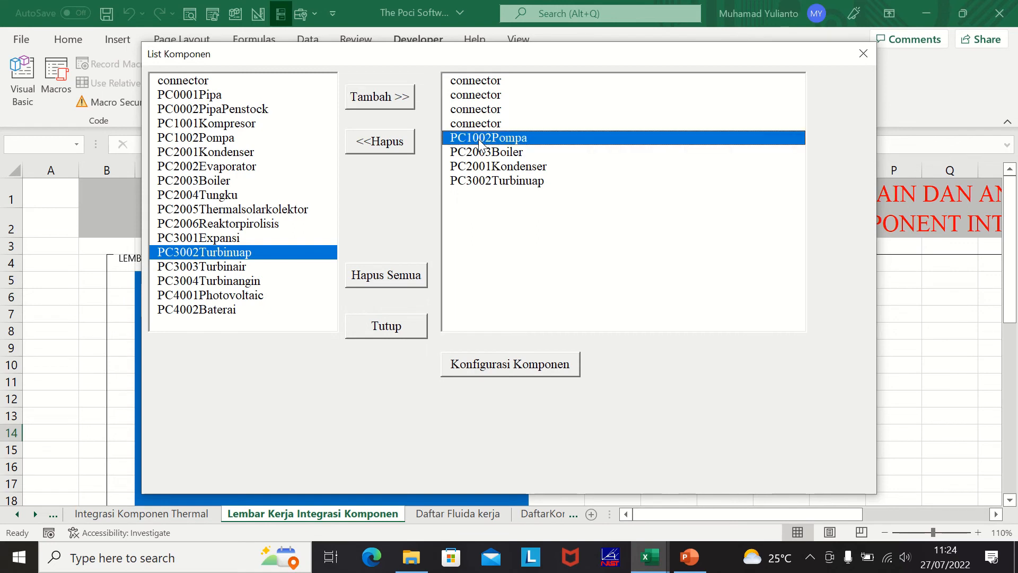
left_click(388, 146)
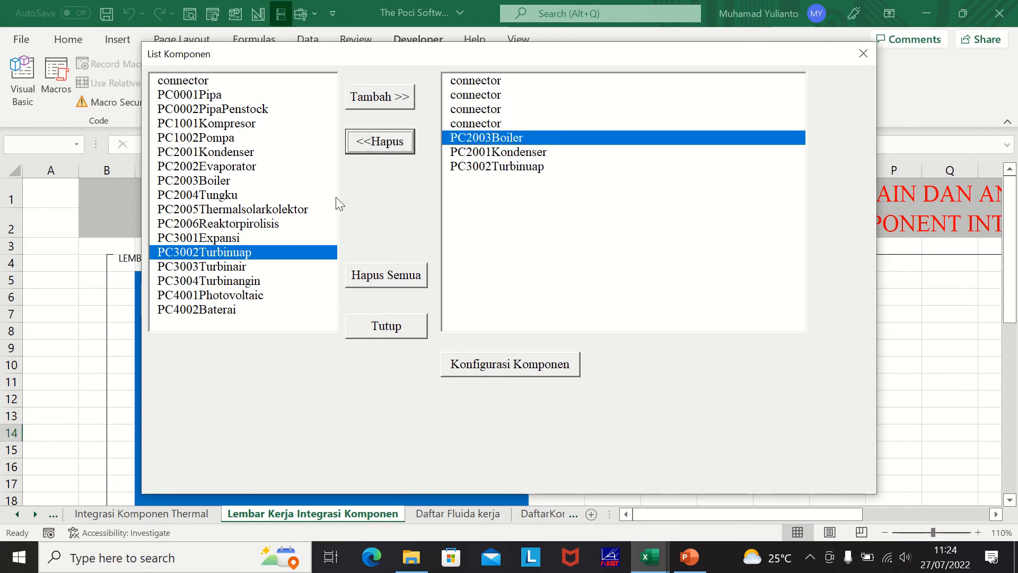
left_click(211, 139)
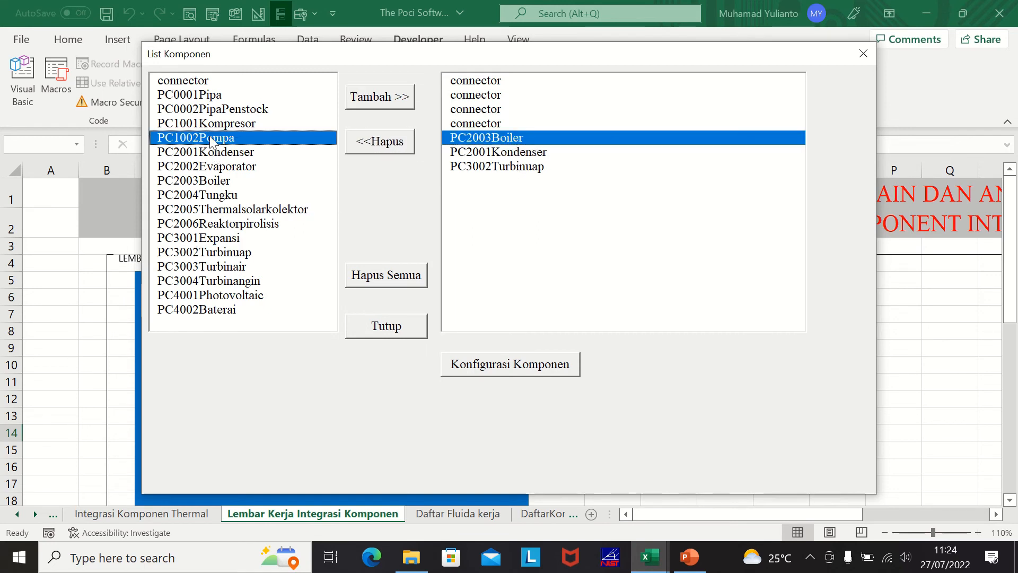
left_click(369, 101)
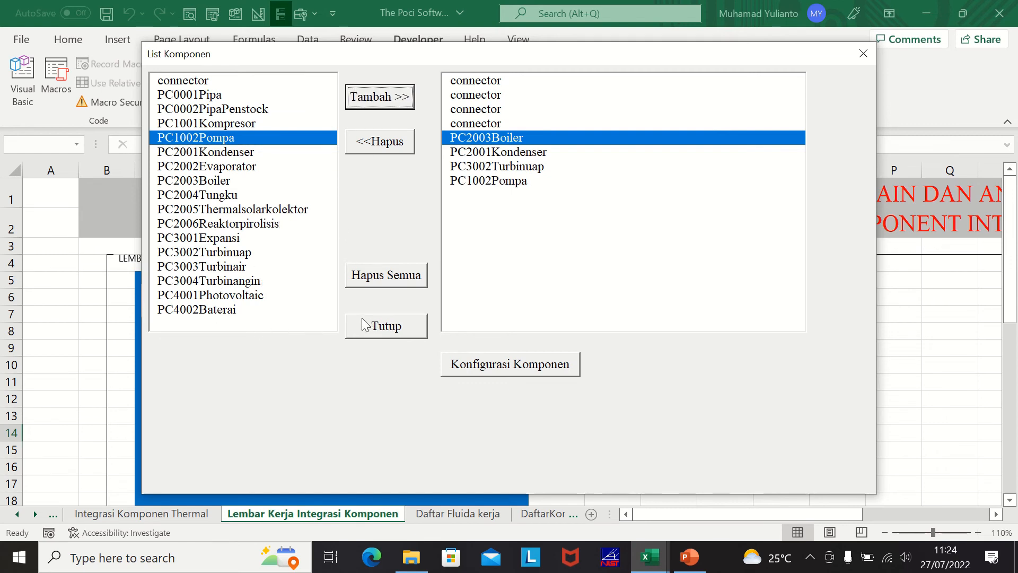
left_click(376, 329)
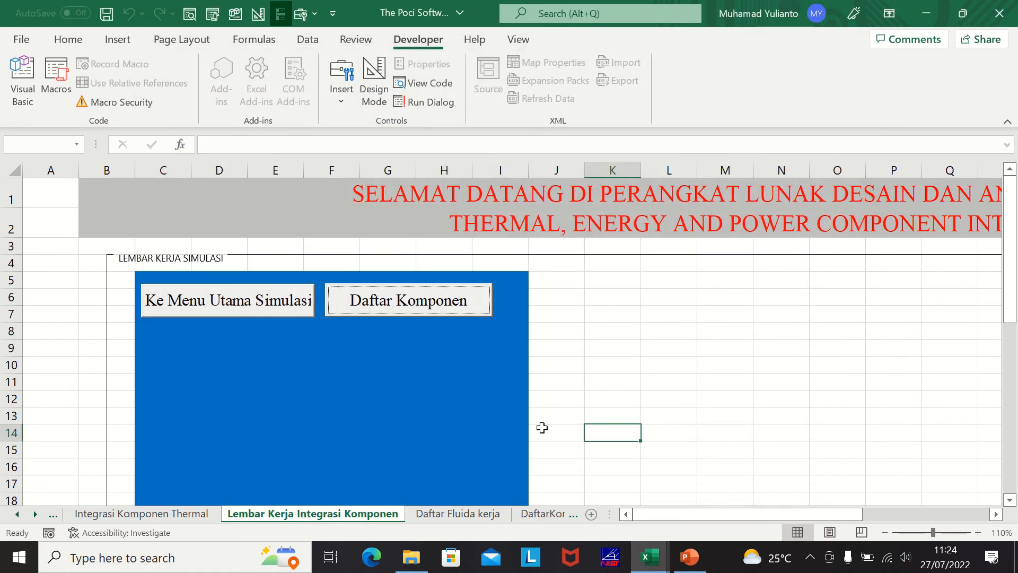
Move the PC1002Pompa symbol away from the other components to around column M, rows 14 to 22.
left_click_drag(679, 515, 798, 513)
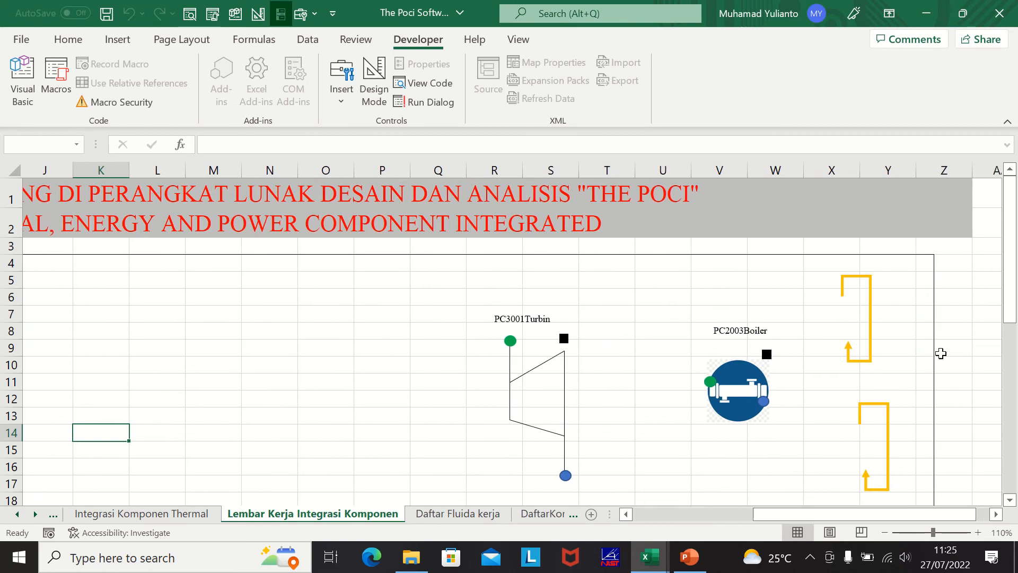
left_click_drag(1010, 297, 1011, 390)
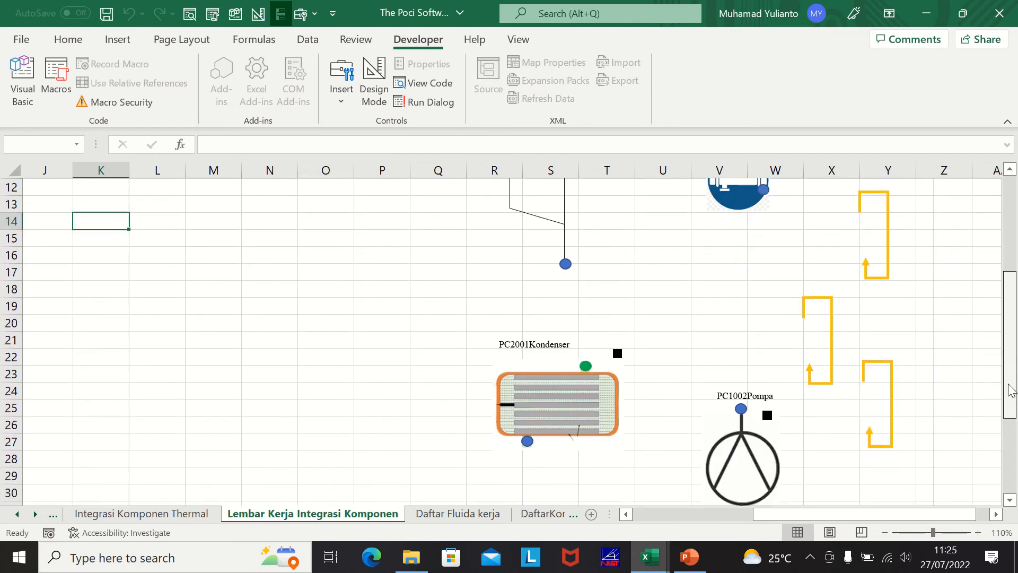
left_click(713, 410)
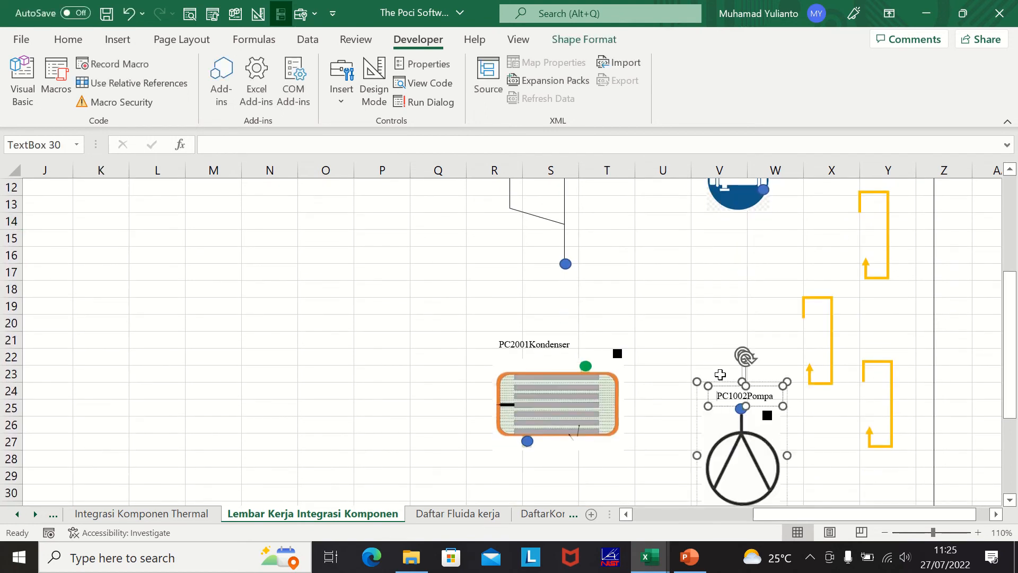
left_click_drag(716, 382, 313, 227)
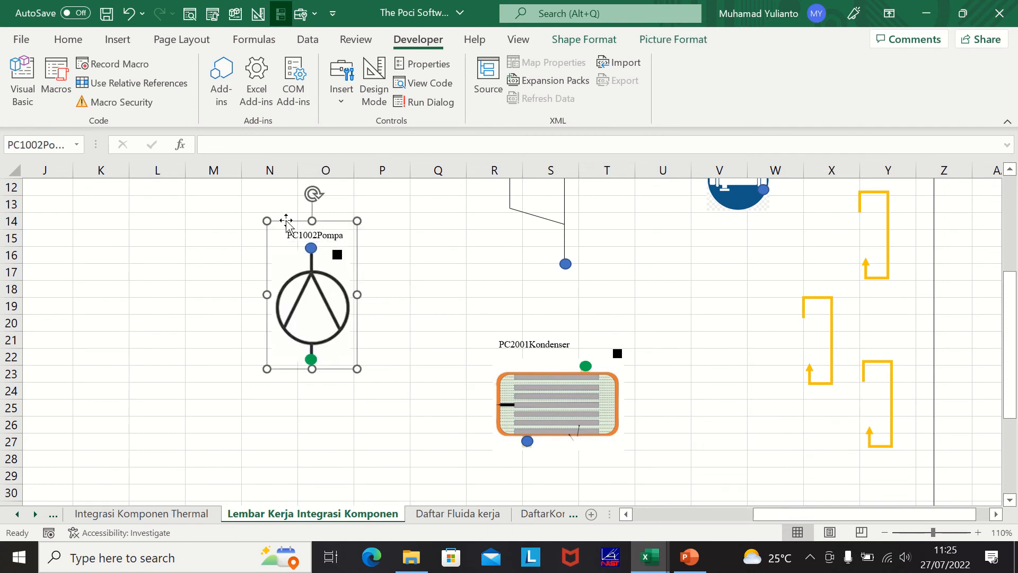
left_click_drag(1012, 318, 1011, 285)
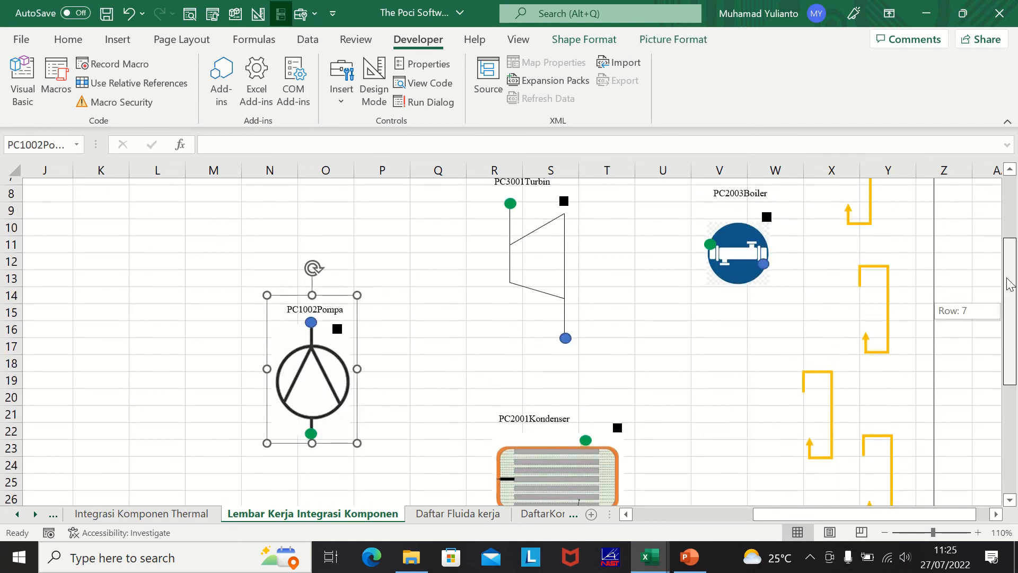
left_click_drag(330, 297, 227, 286)
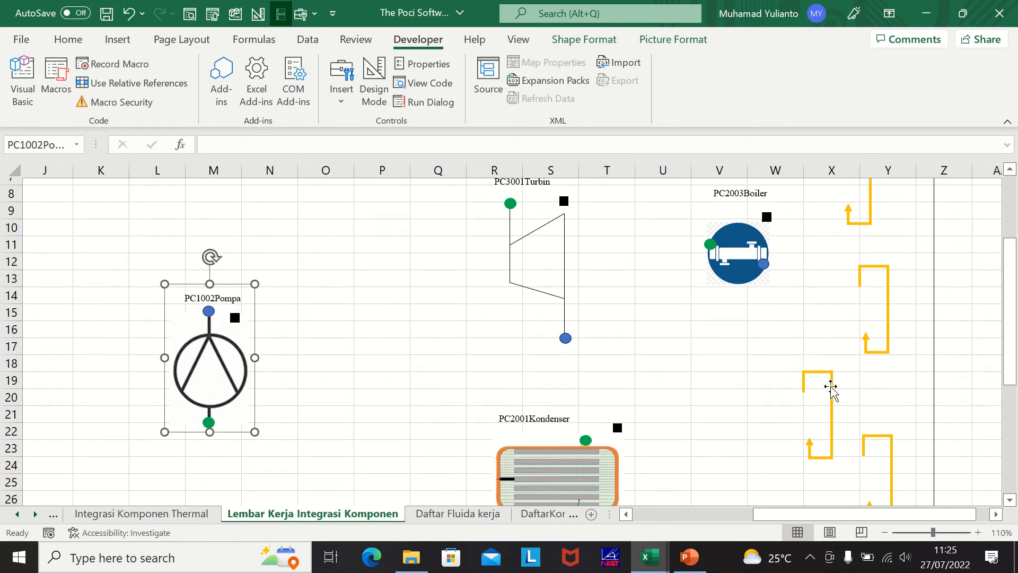
Attach the start of a yellow connector to the pump's blue outlet port.
right_click(832, 391)
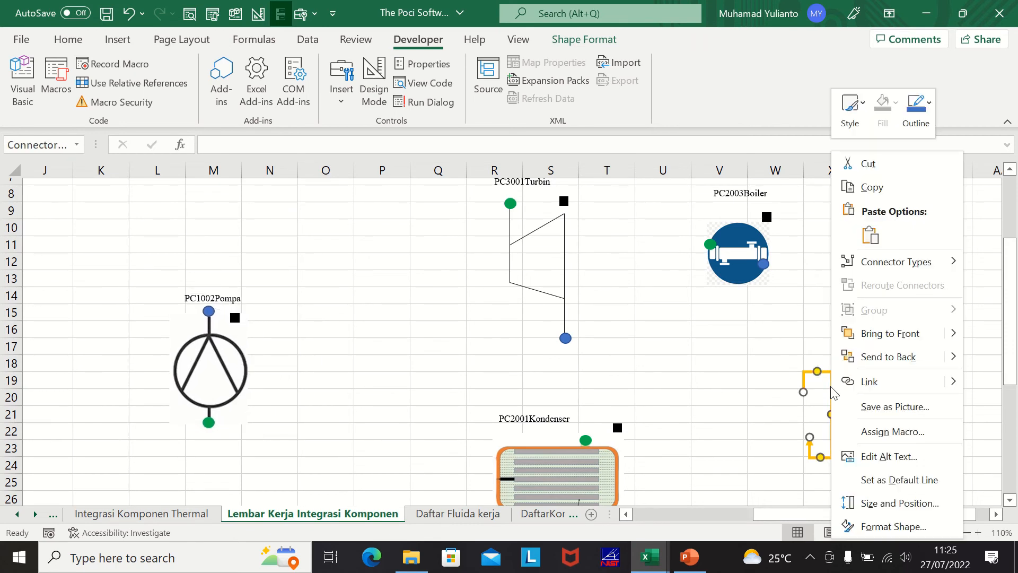
left_click(803, 394)
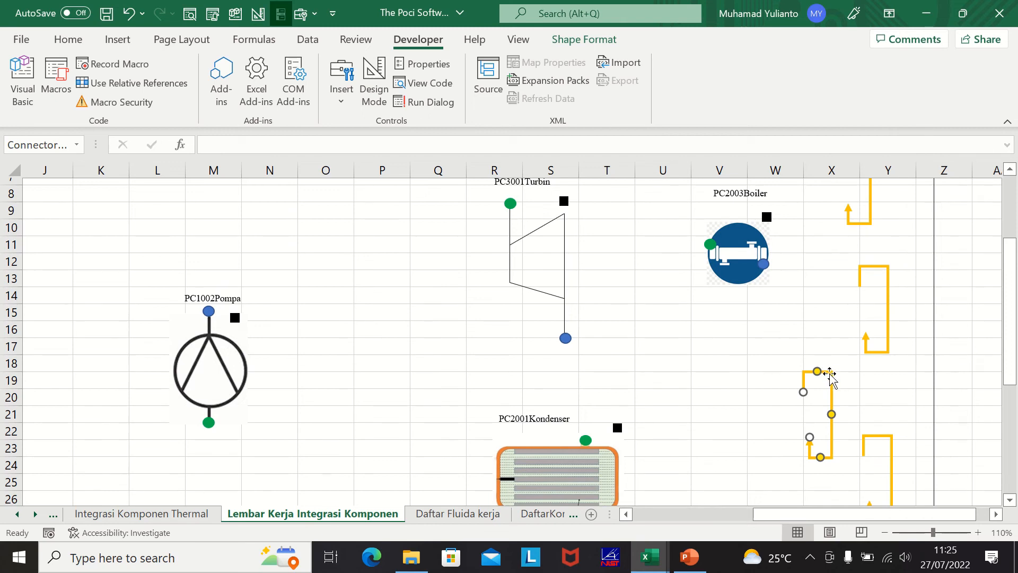
left_click_drag(831, 382, 208, 311)
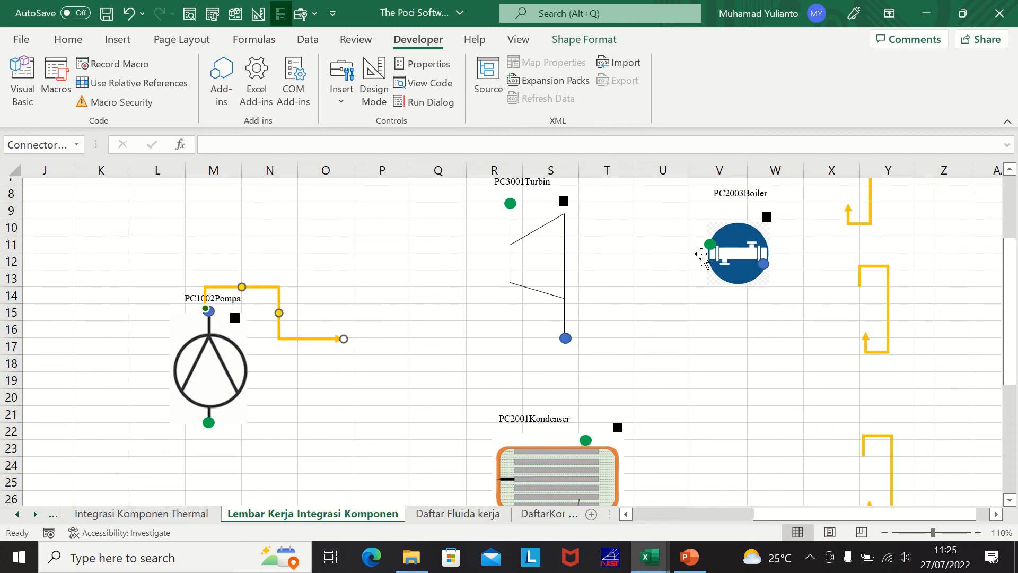
Move the boiler symbol to around columns O and P beside the pump and end the pump's connector at the boiler's green inlet.
left_click(718, 214)
left_click(772, 195)
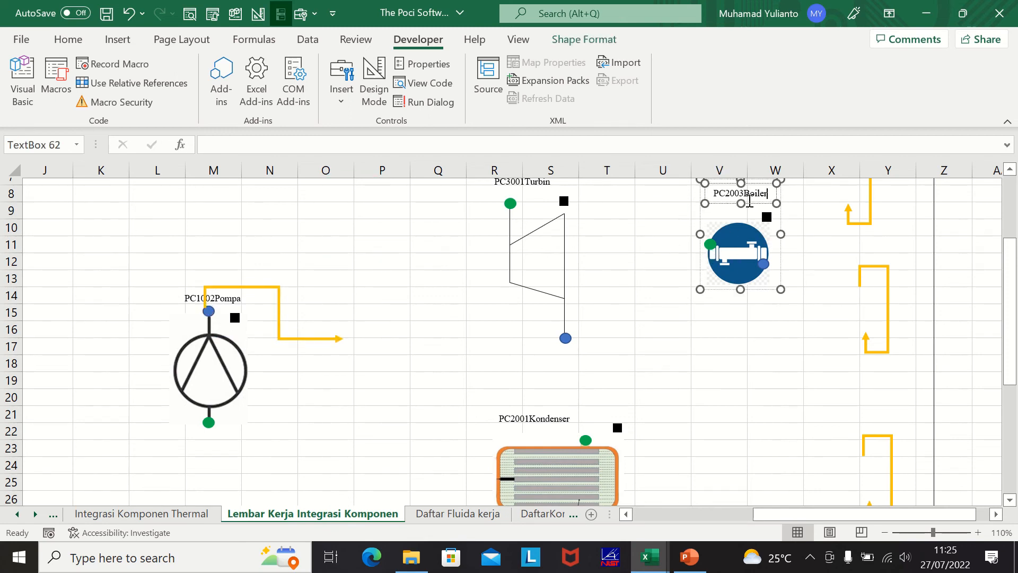
left_click_drag(697, 217, 313, 243)
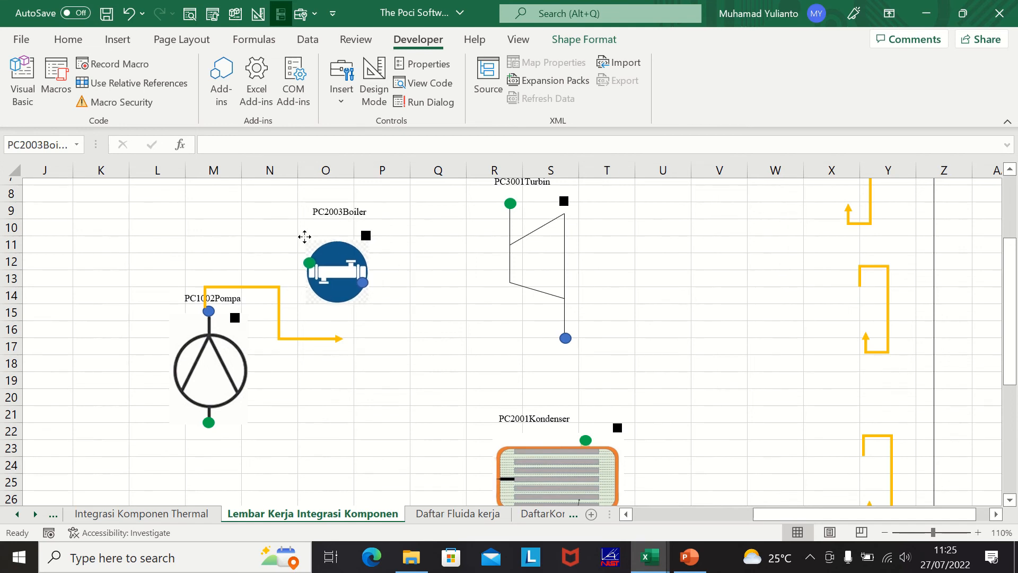
left_click(313, 339)
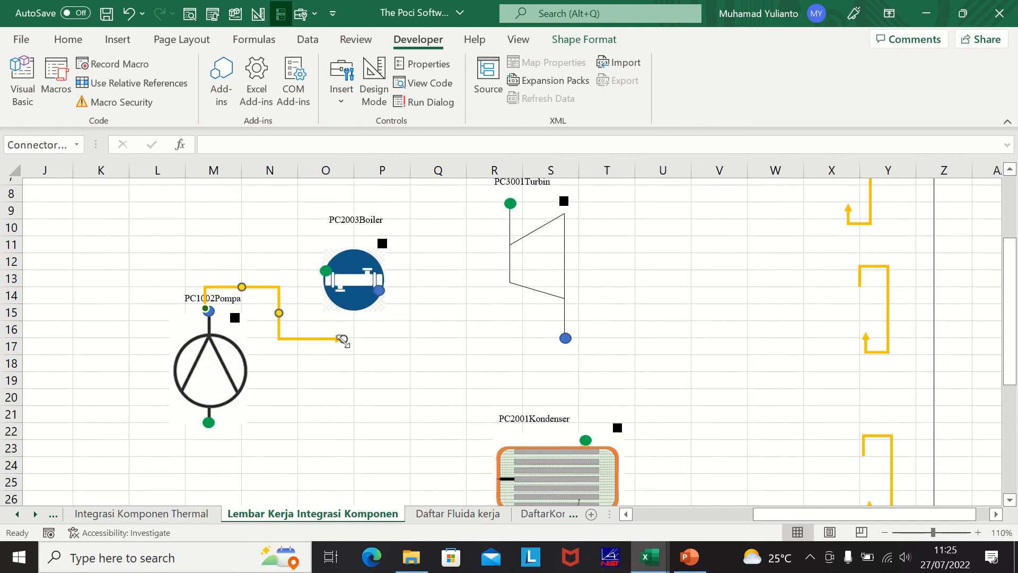
left_click_drag(345, 339, 321, 271)
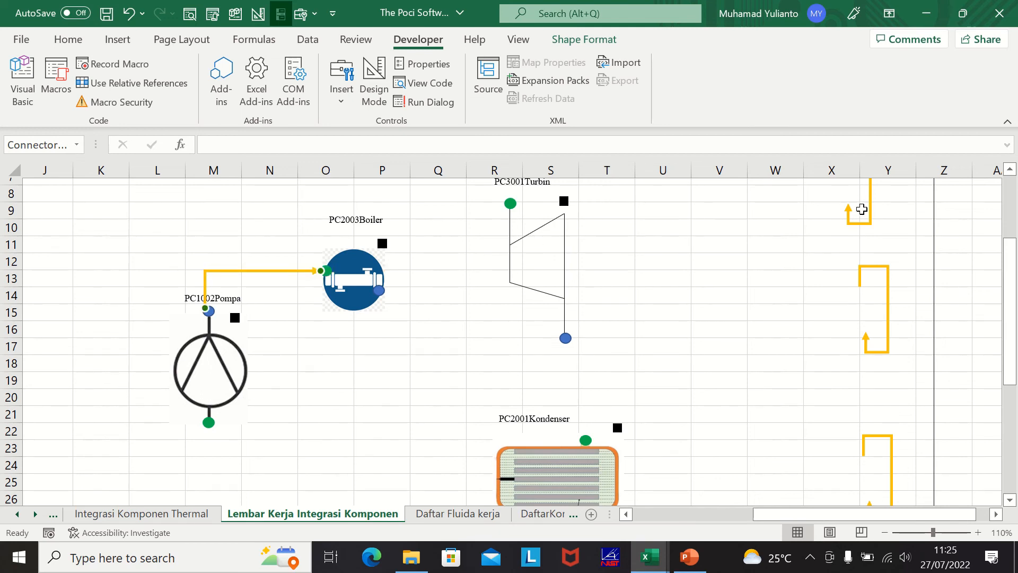
Link the boiler's blue outlet to the turbine's green inlet with a second connector.
left_click_drag(857, 212, 620, 318)
left_click_drag(527, 340, 460, 378)
left_click_drag(437, 328, 380, 293)
left_click_drag(444, 374, 508, 202)
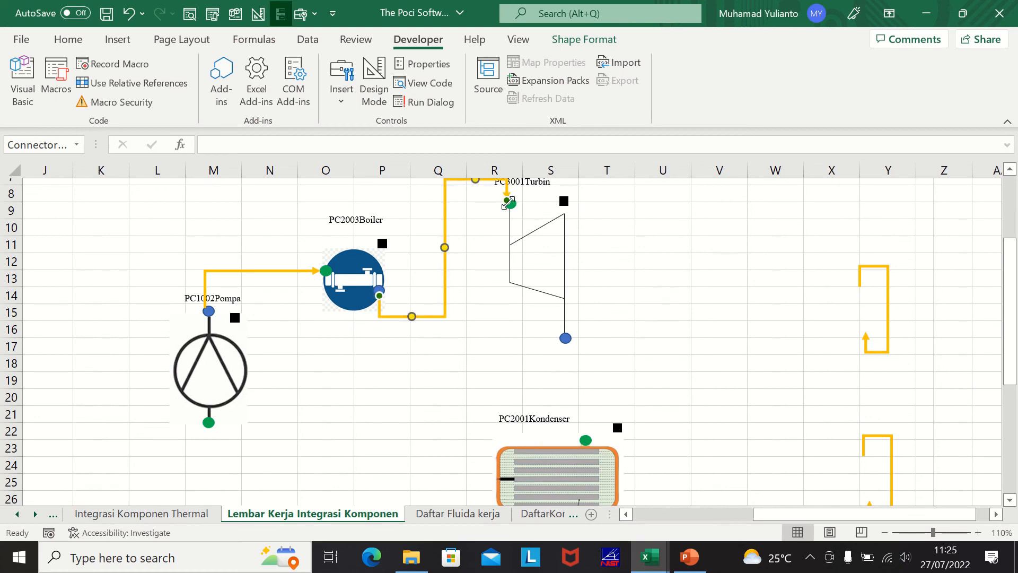
Link the turbine's blue outlet to the condenser's green inlet with a third connector.
left_click_drag(858, 266, 673, 267)
left_click(885, 532)
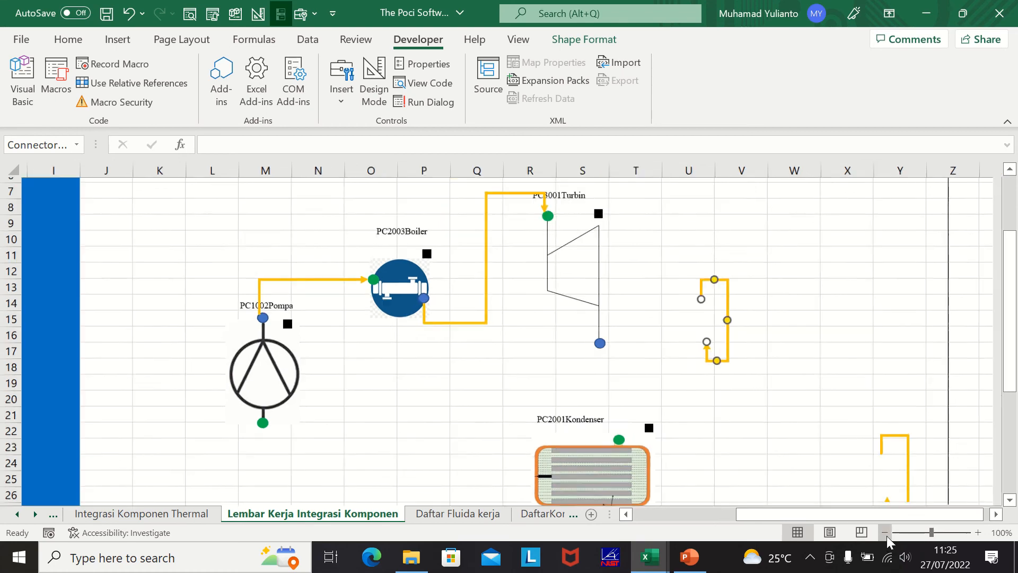
left_click(885, 533)
left_click(885, 533)
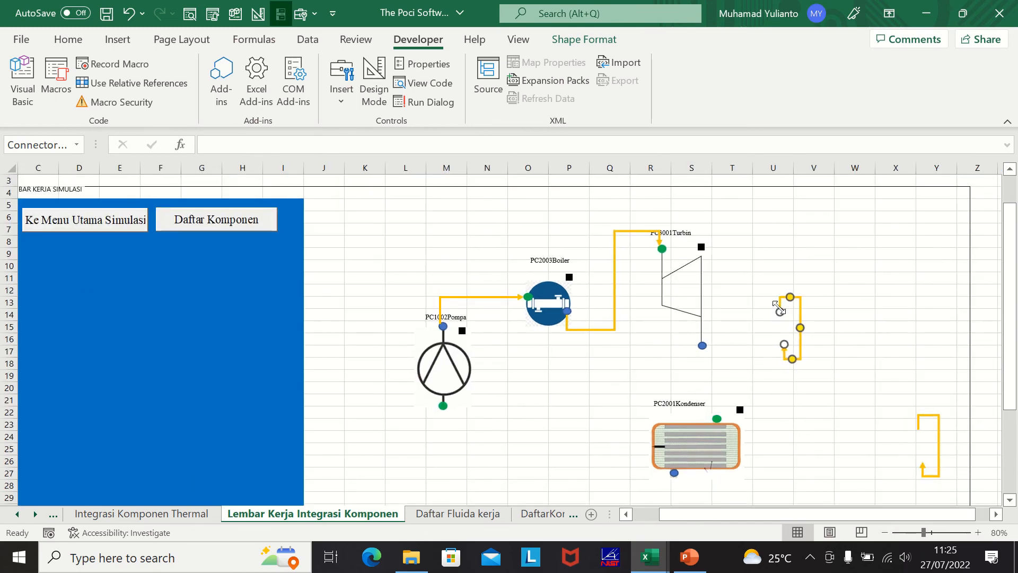
left_click_drag(779, 309, 702, 345)
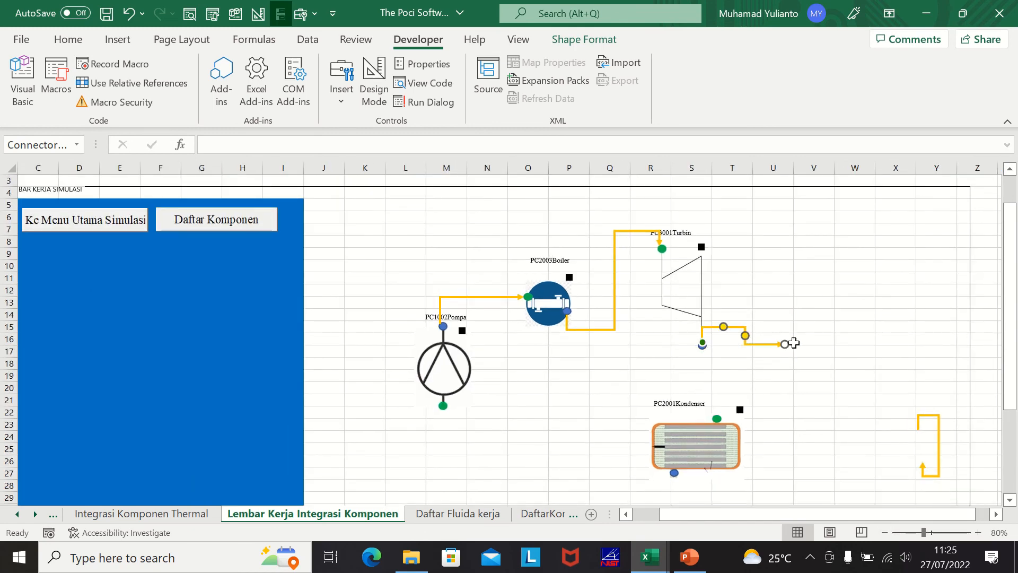
left_click_drag(784, 344, 716, 418)
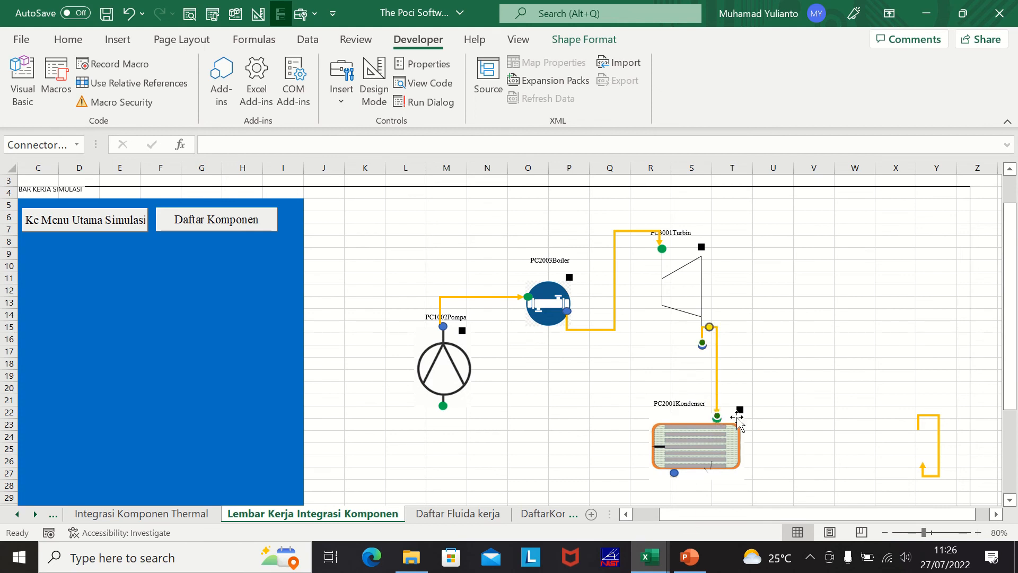
Link the condenser's blue outlet to the pump's green inlet with the remaining connector to close the cycle.
left_click(928, 415)
left_click_drag(928, 416, 556, 383)
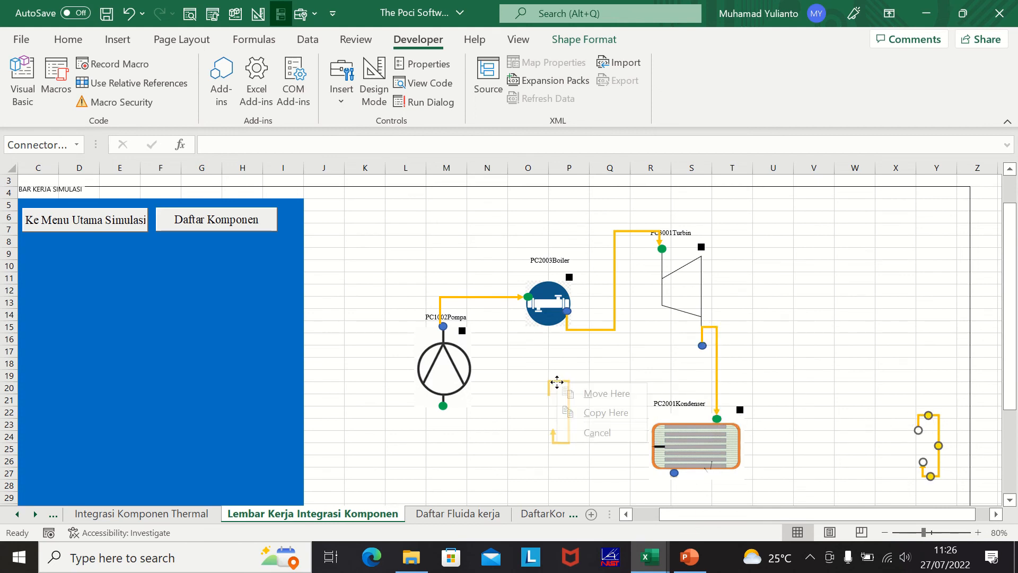
left_click(537, 392)
left_click_drag(934, 425, 673, 472)
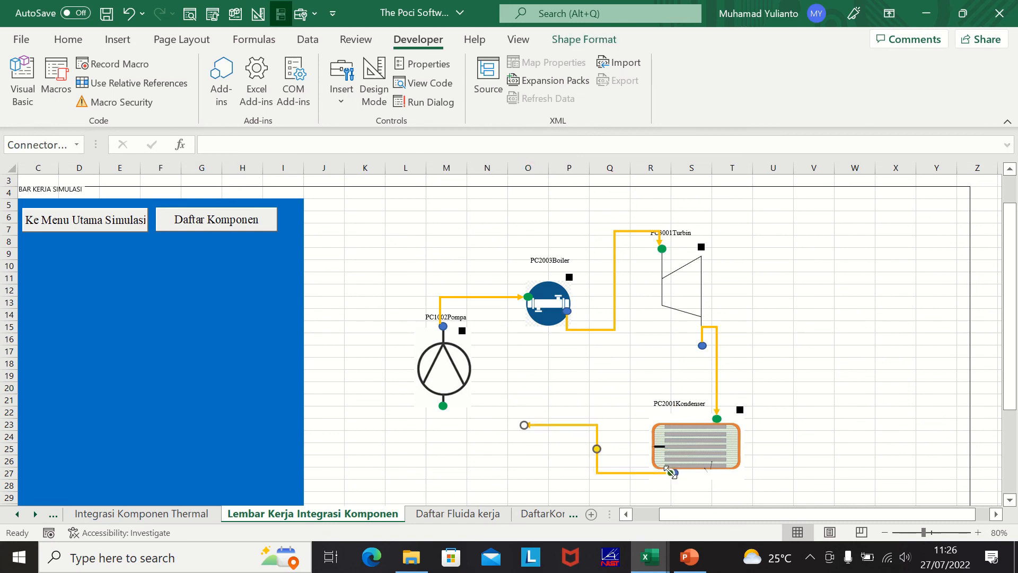
left_click_drag(522, 426, 443, 405)
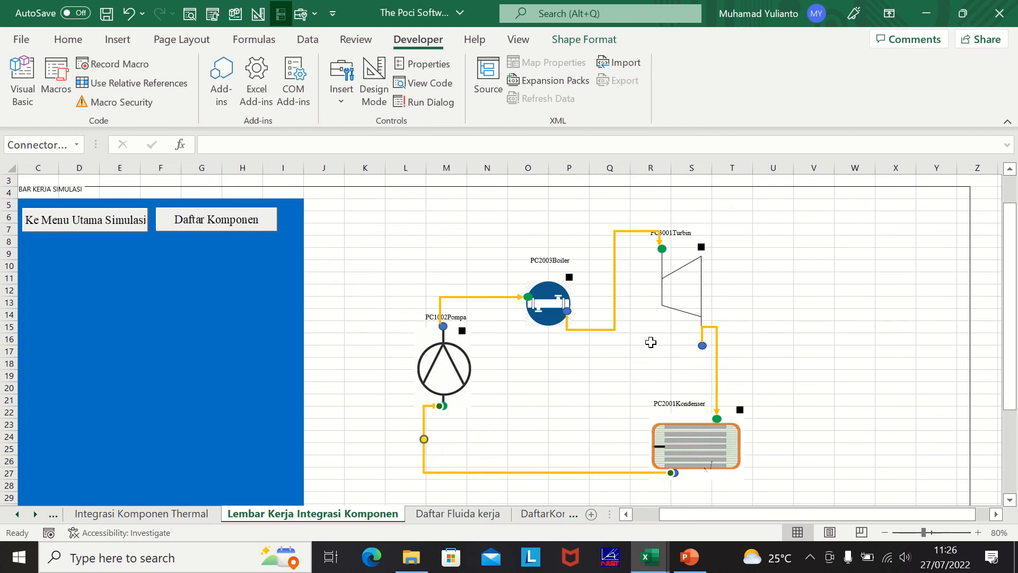
left_click(784, 277)
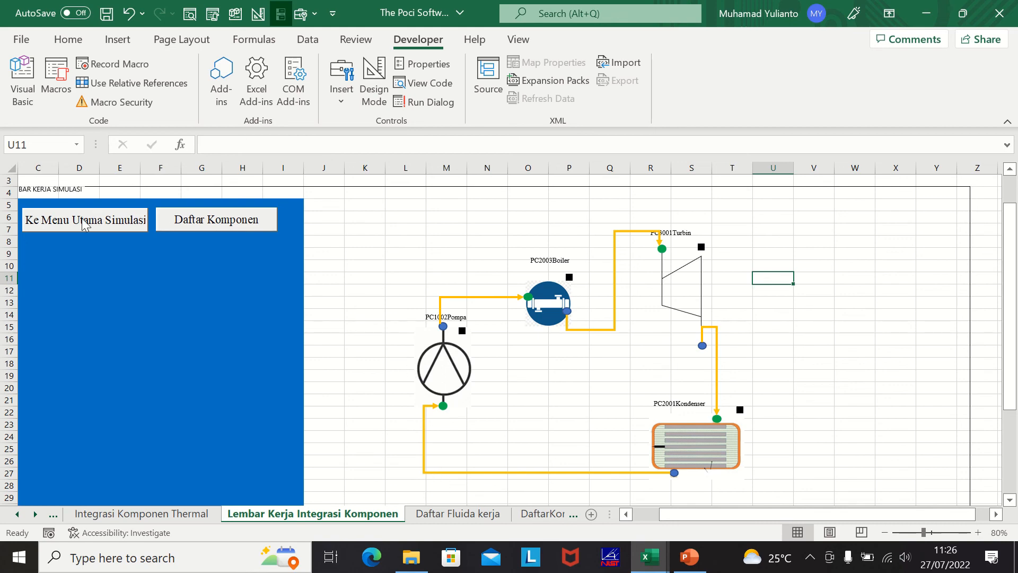
Look over the component list again, close it and go back to the simulation main menu.
left_click(188, 221)
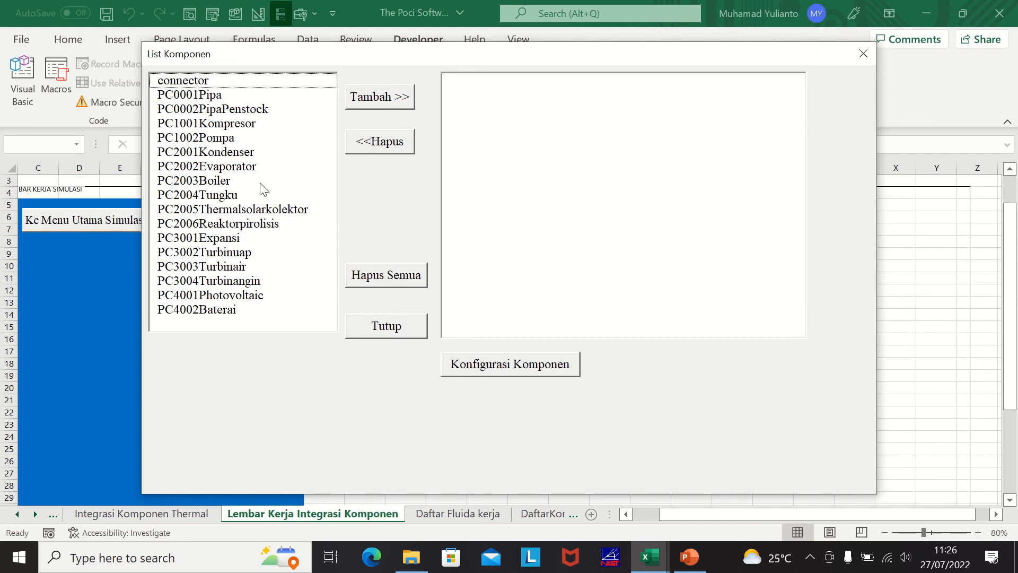
left_click(387, 327)
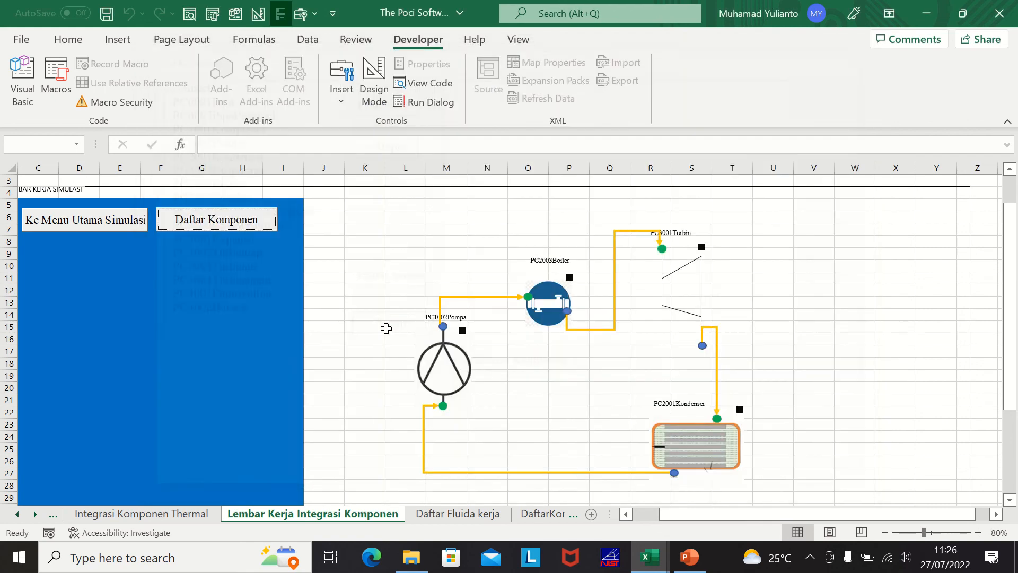
left_click(99, 226)
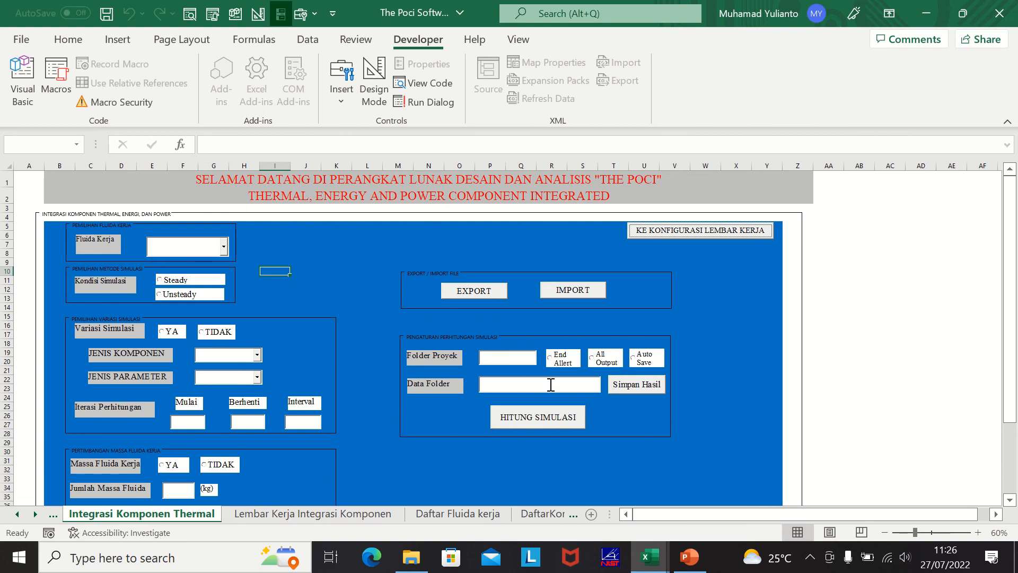
Return to the Menu Utama sheet of the workbook.
left_click(17, 517)
left_click(17, 517)
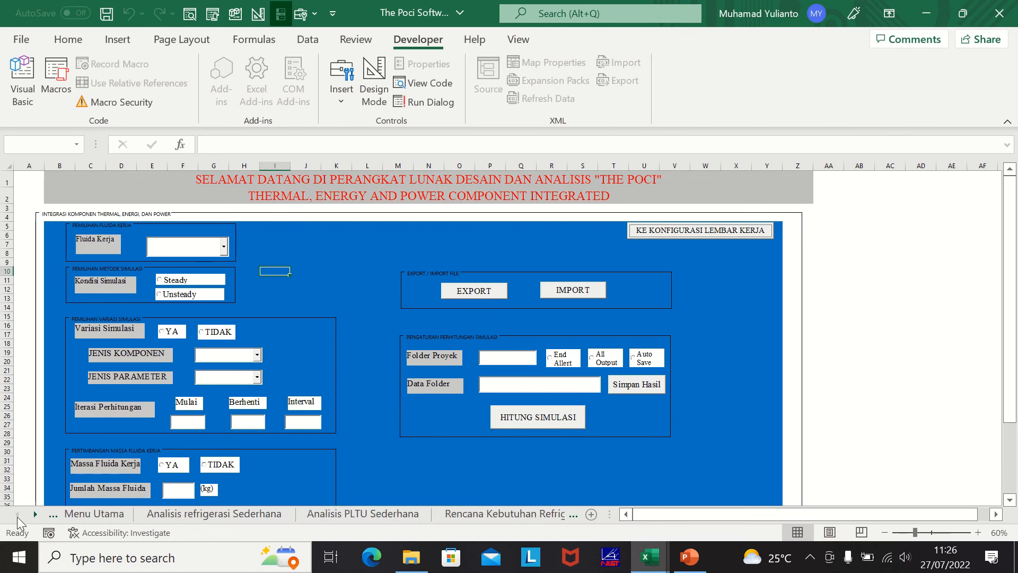
left_click(120, 517)
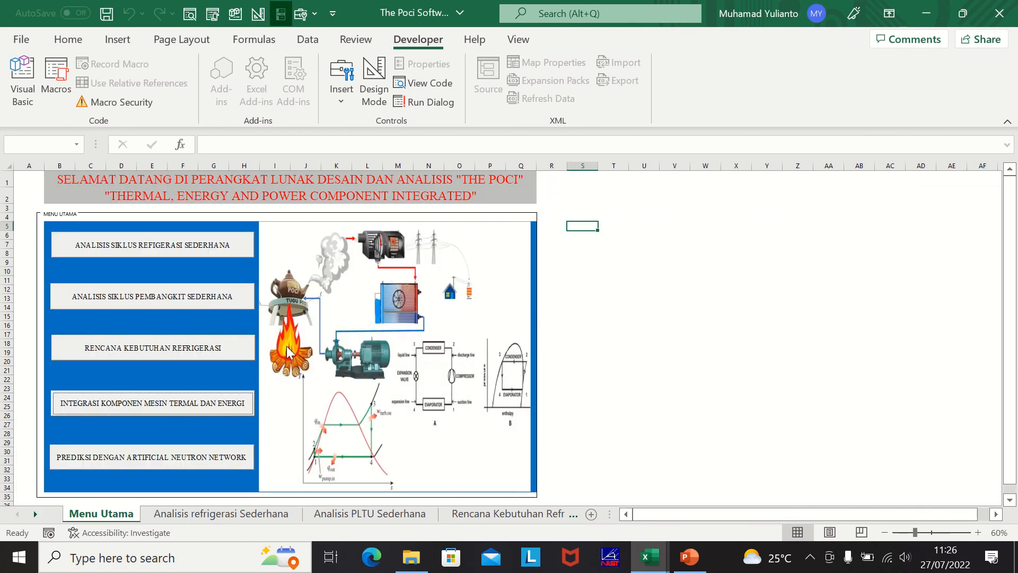
left_click(644, 272)
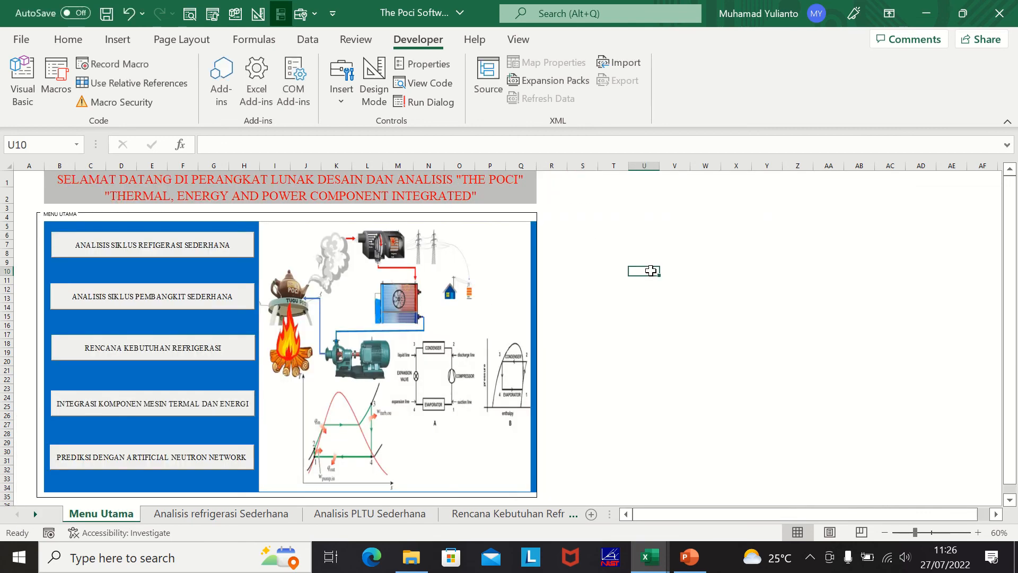